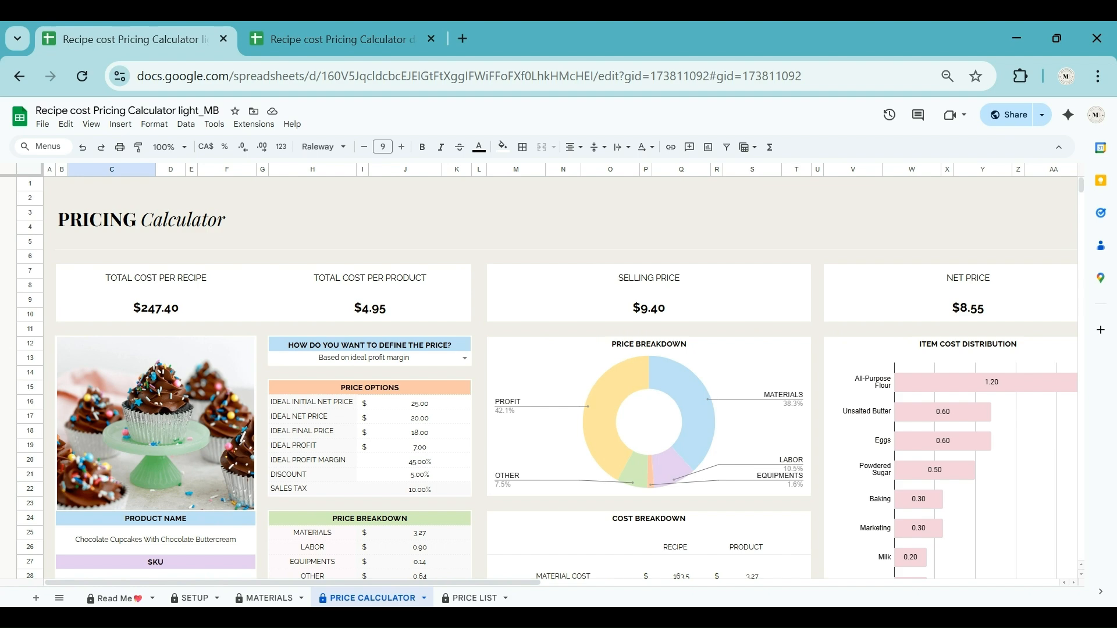
Step: View the Pricing Calculator dashboard in the dark version of the spreadsheet and return to the light version
click(337, 24)
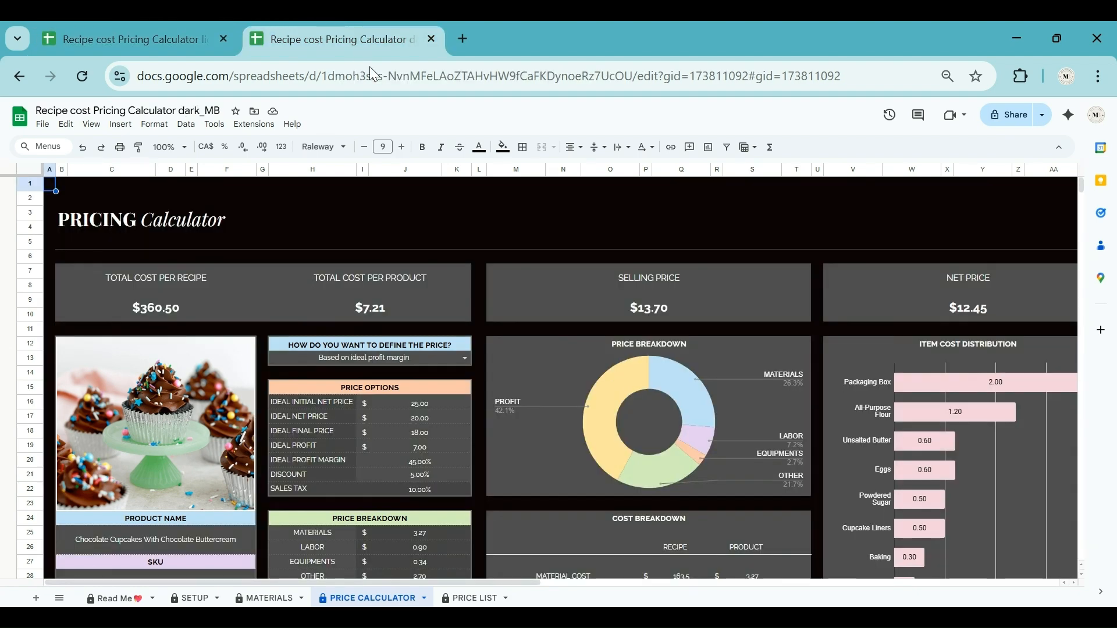
scroll(525, 397, down, 3)
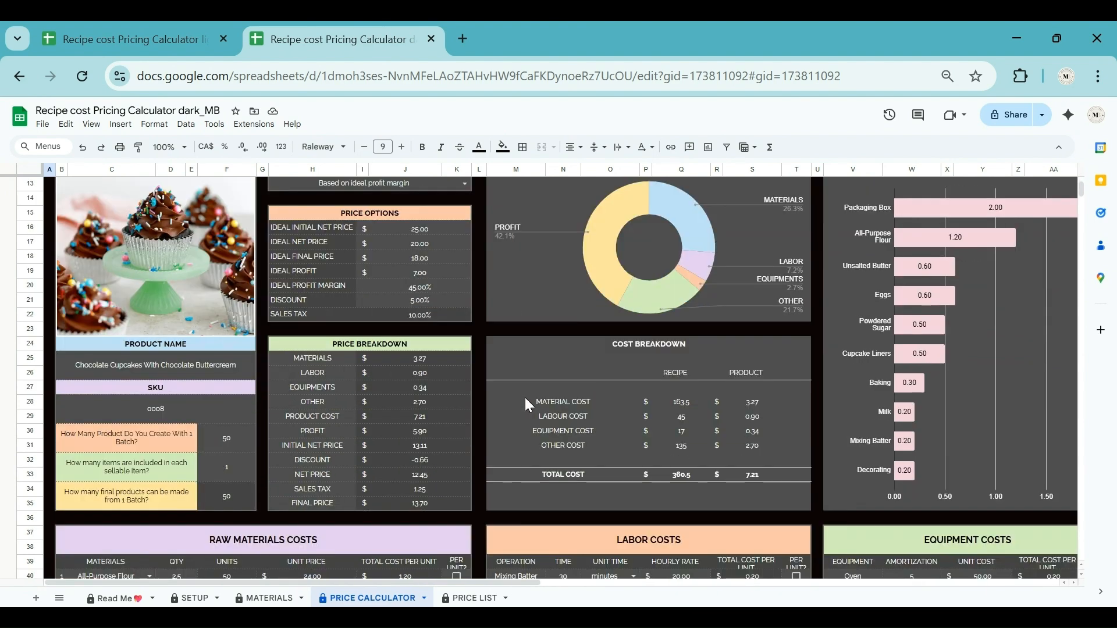
scroll(525, 397, up, 3)
click(168, 42)
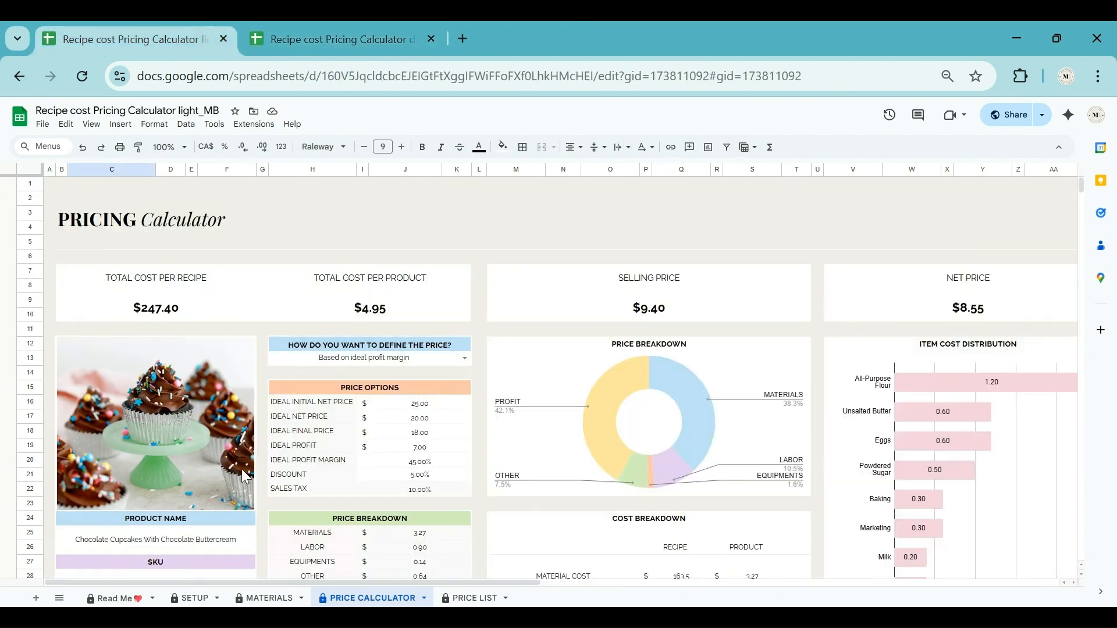
click(321, 433)
text(f)
drag(319, 444, 502, 353)
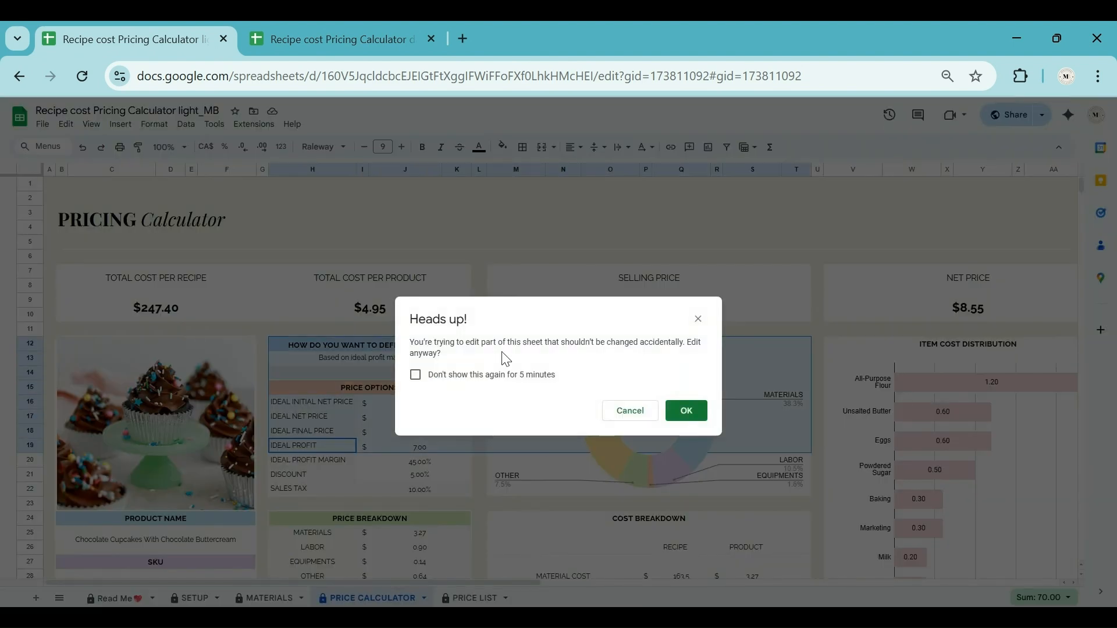
drag(504, 358, 616, 417)
click(616, 415)
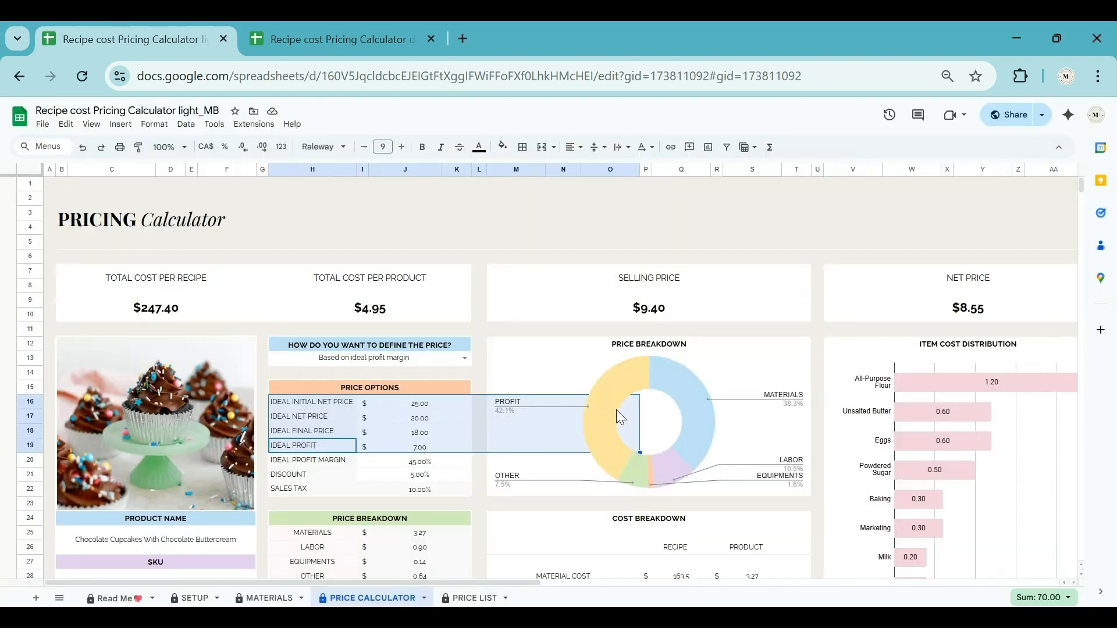
click(270, 414)
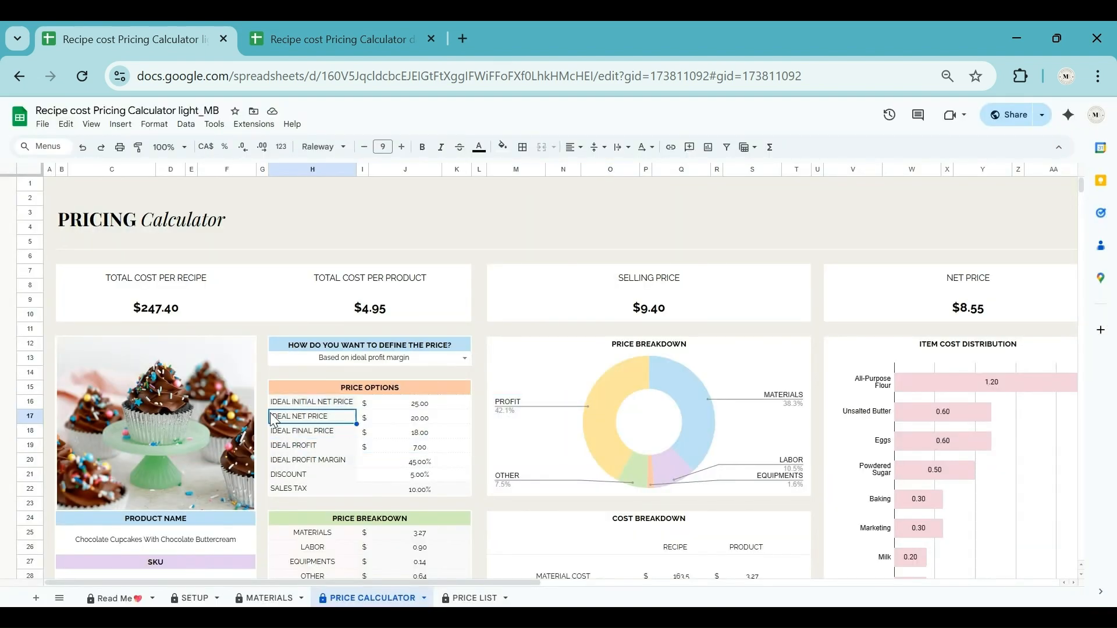
Step: Open the SETUP sheet and examine the Step 1 currency and Step 2 sales tax percentage settings
click(192, 598)
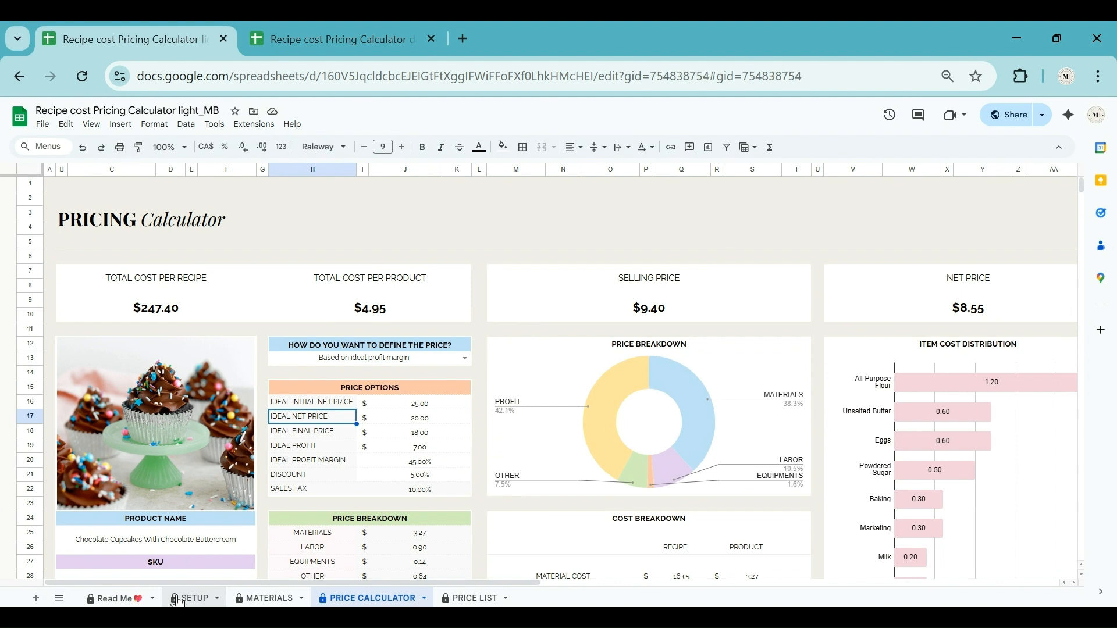
click(119, 314)
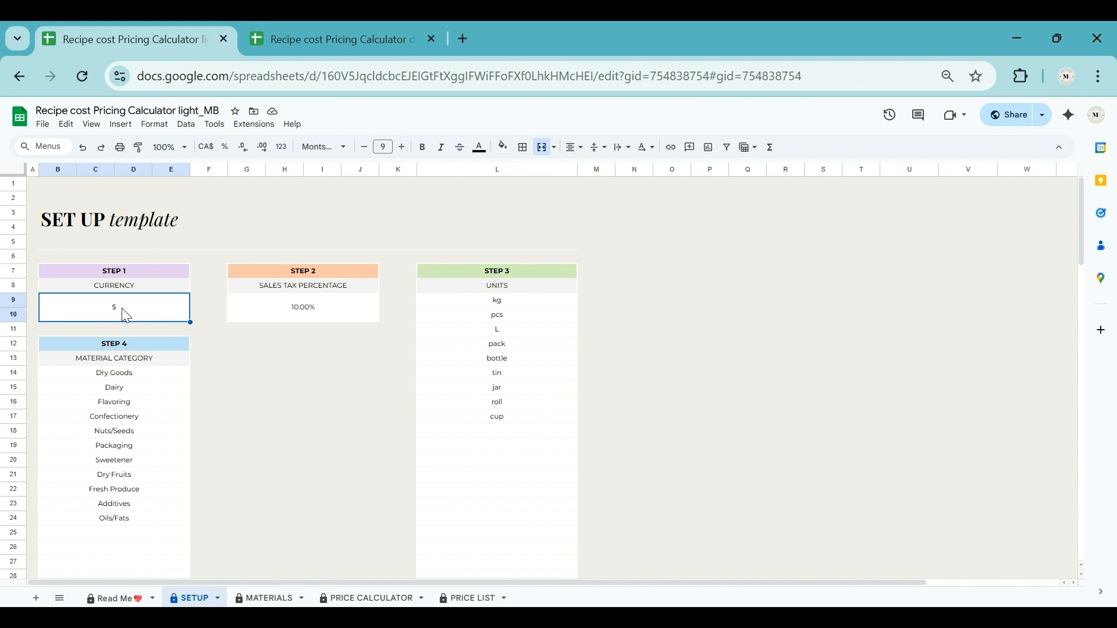
double_click(121, 308)
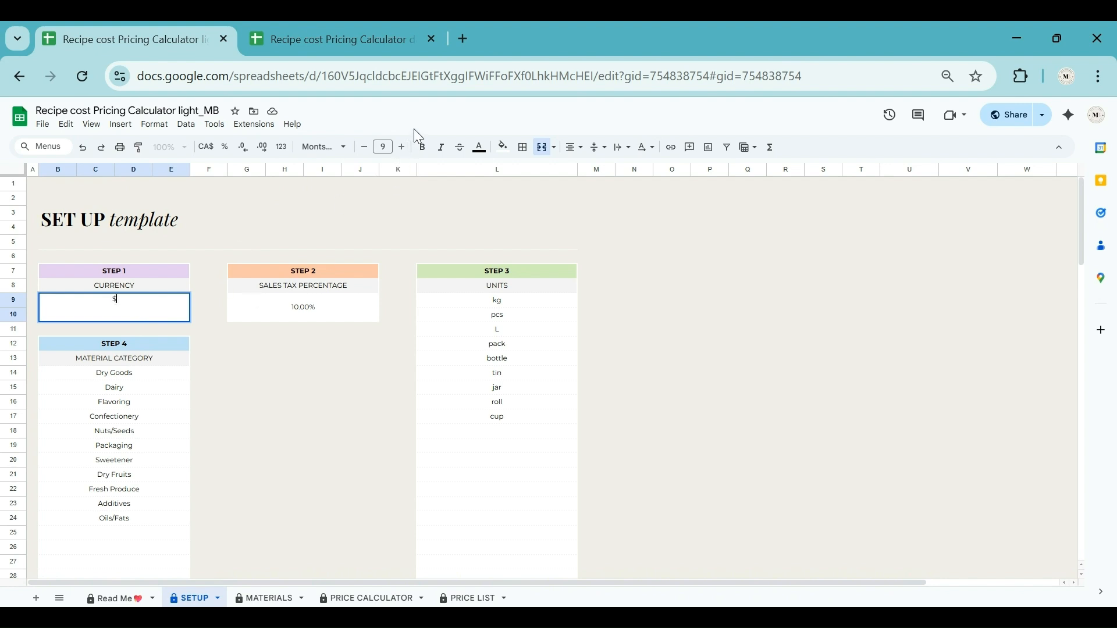
click(337, 320)
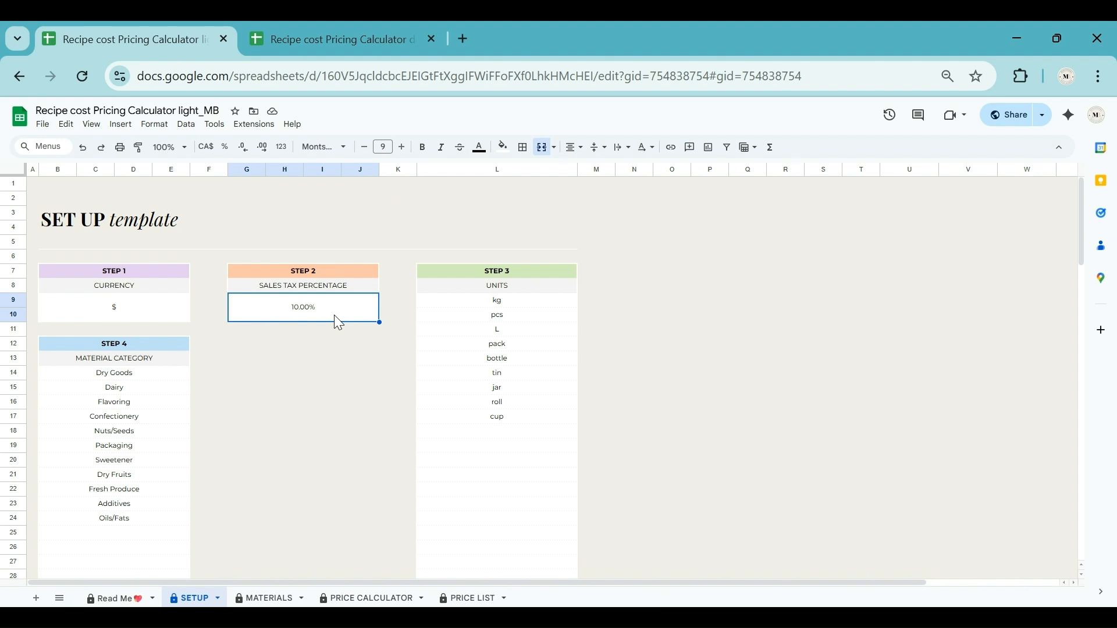
double_click(335, 315)
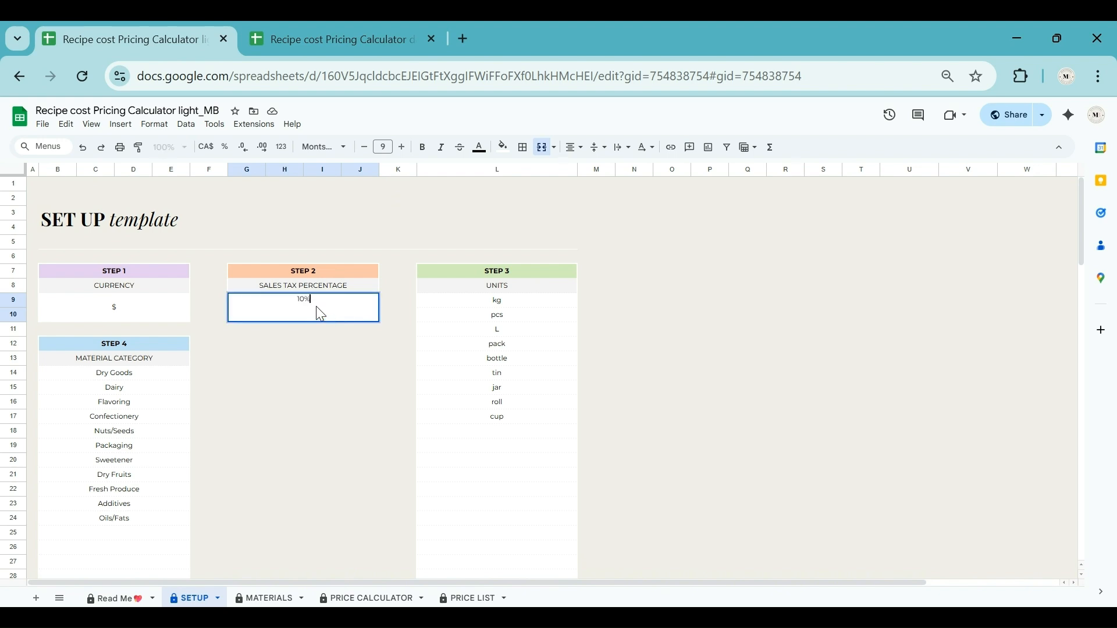
Step: Add "box" as a new unit below "cup" in the Step 3 units list
click(498, 308)
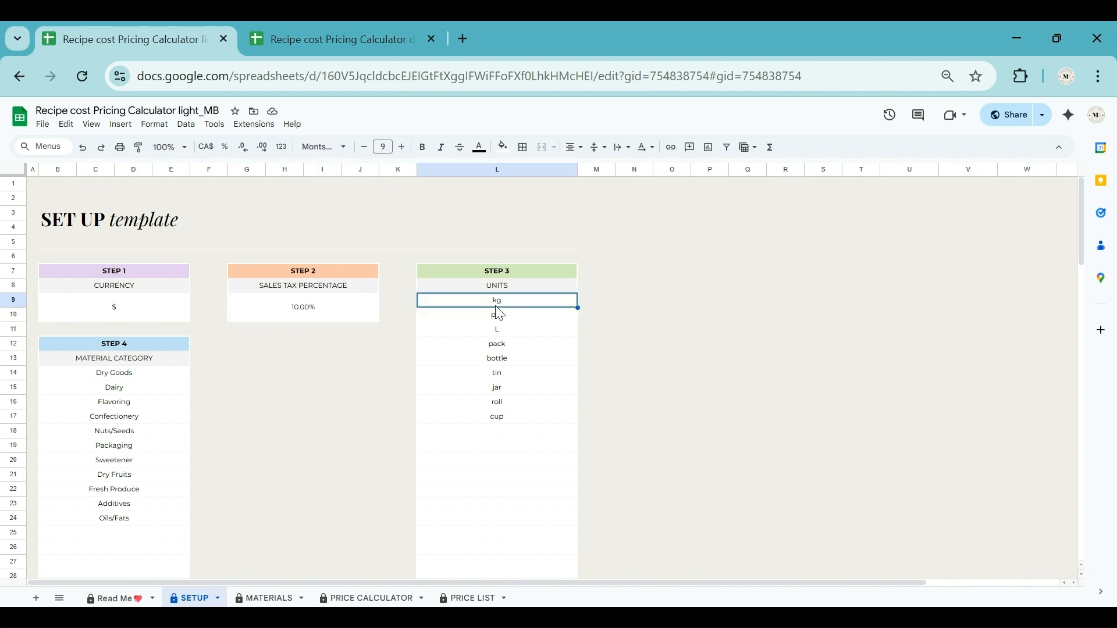
click(505, 437)
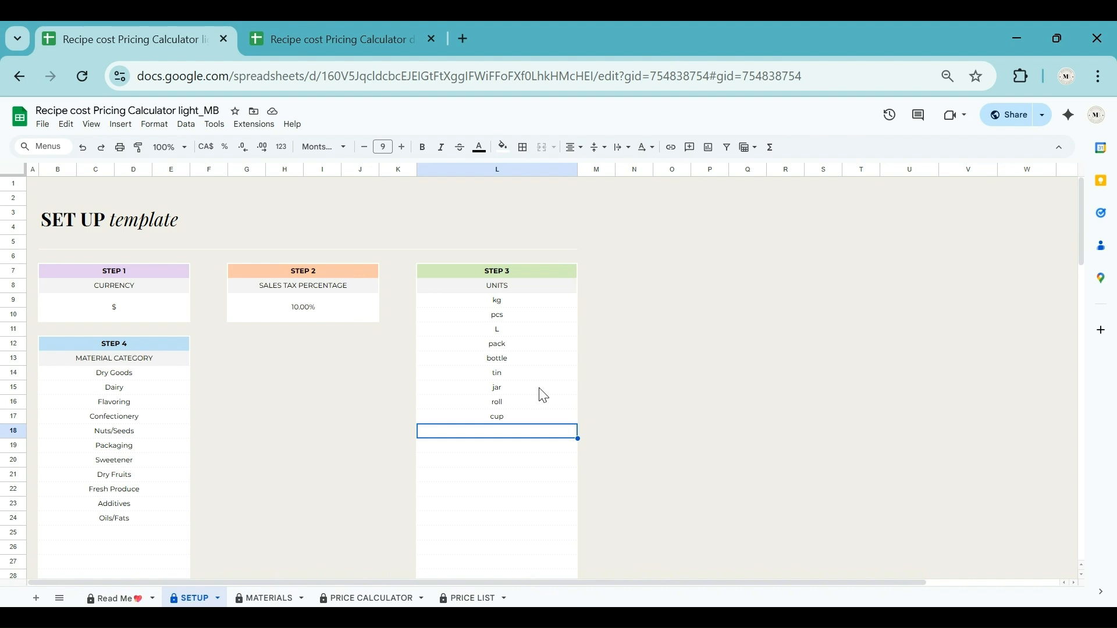
text(box)
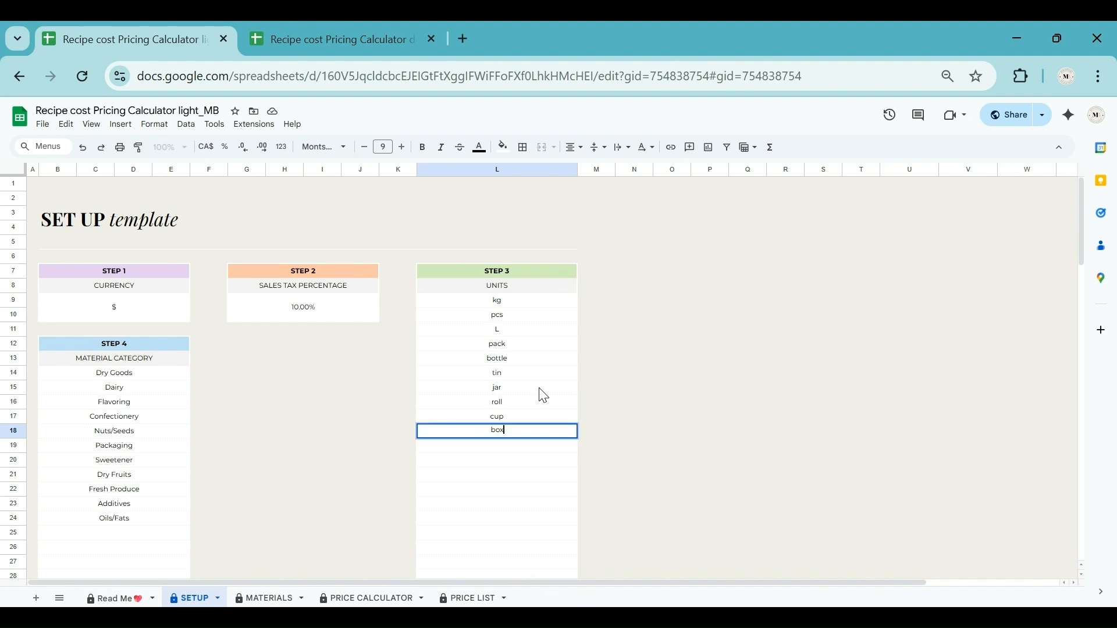
key(Return)
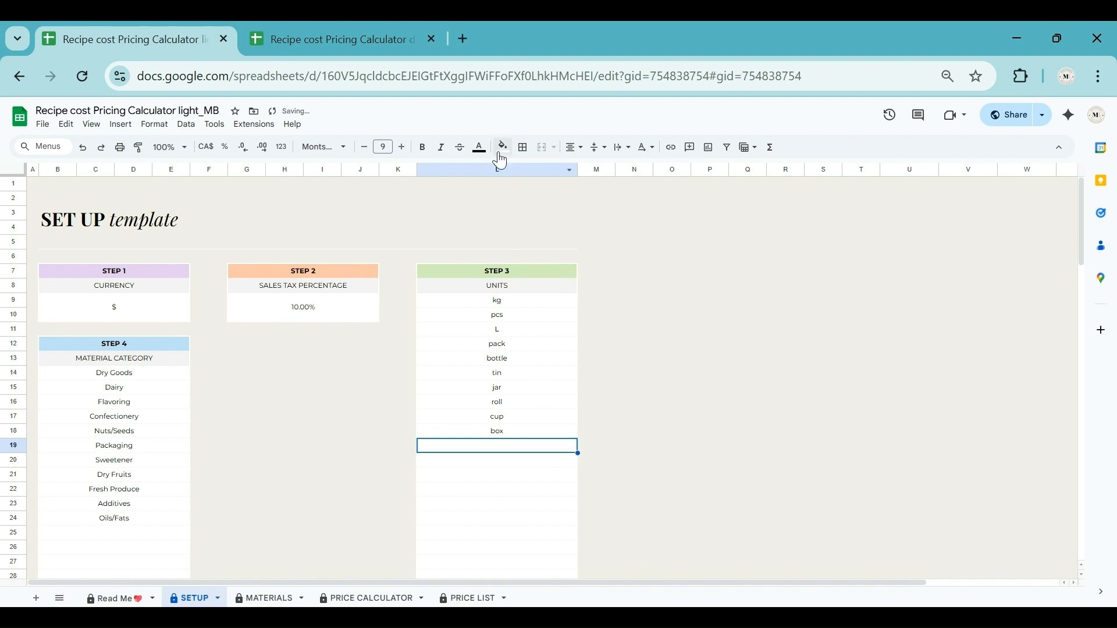
Step: Review the Step 4 material categories and the charts and inventory list on the MATERIALS sheet
click(139, 377)
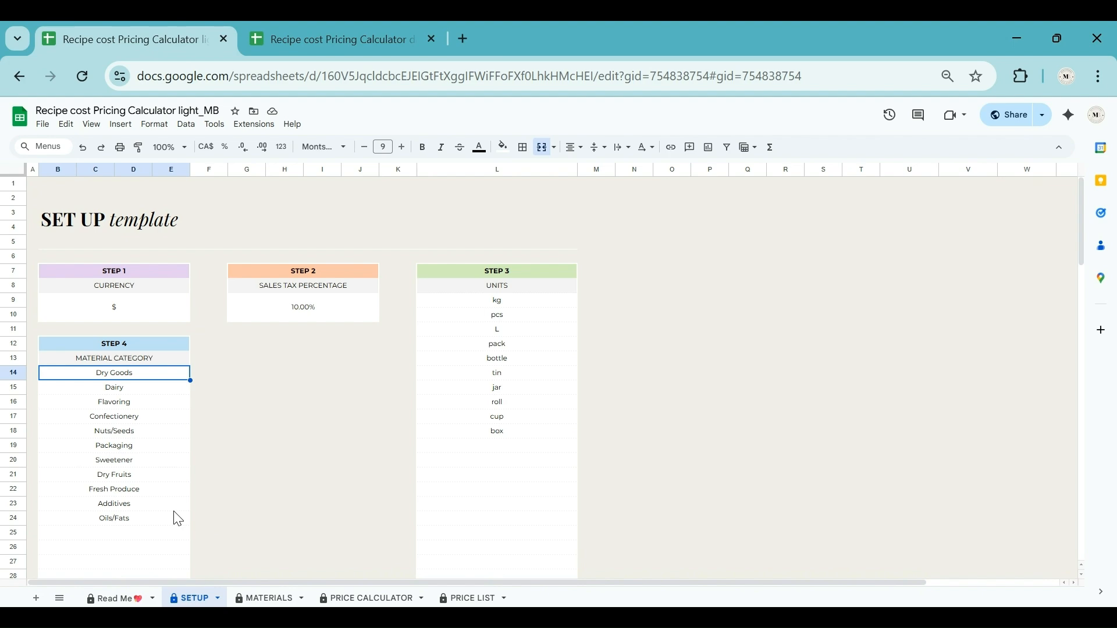
click(264, 599)
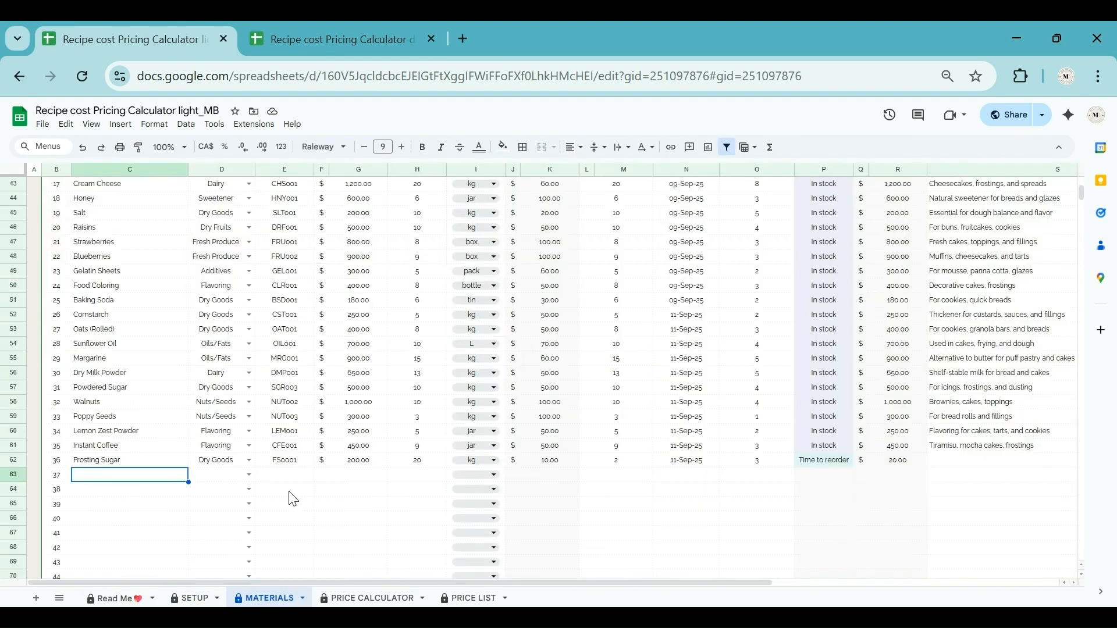
scroll(292, 499, up, 12)
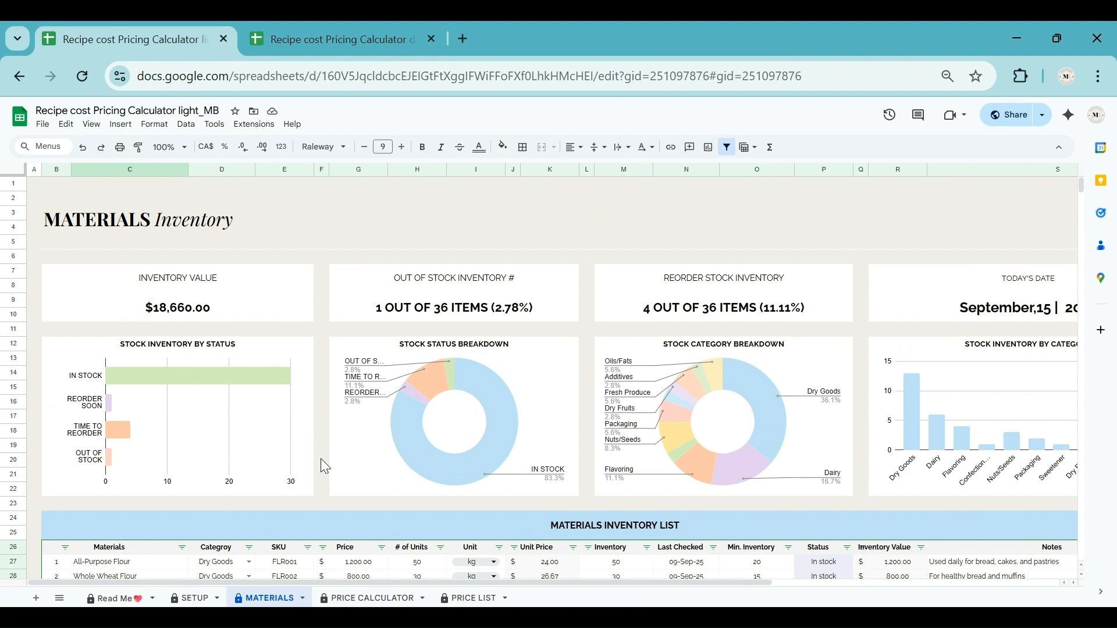
scroll(324, 467, down, 3)
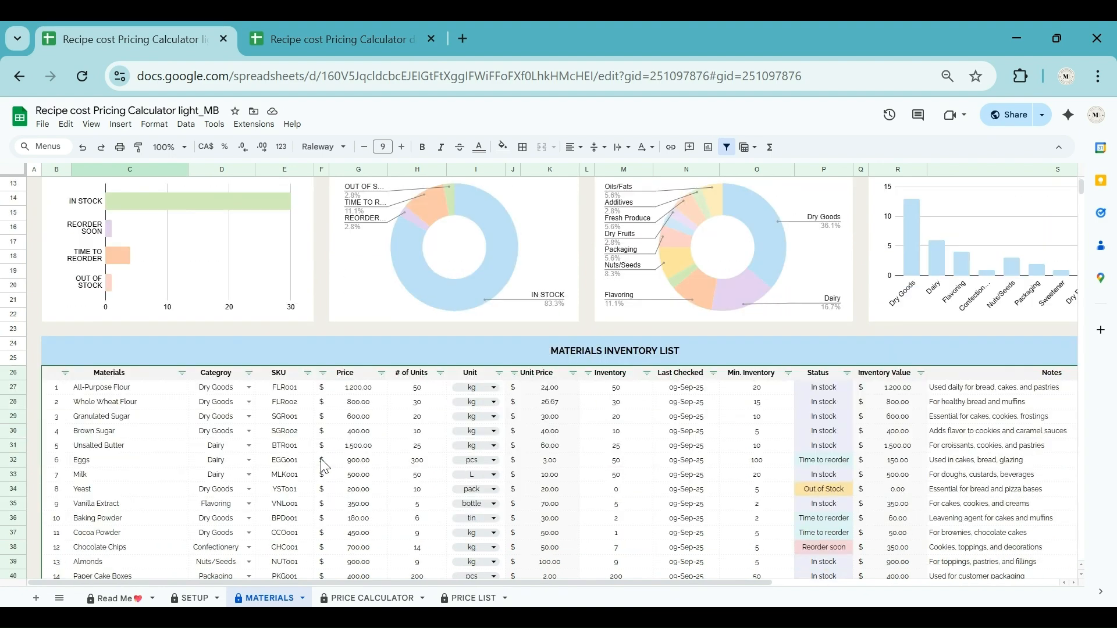
scroll(324, 466, down, 2)
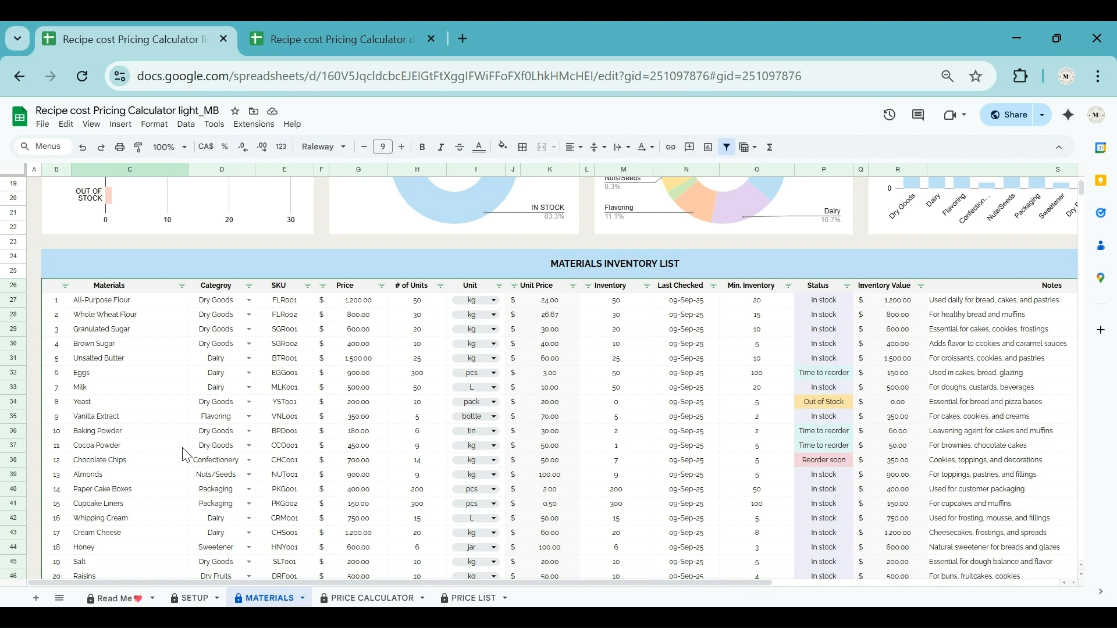
scroll(184, 455, down, 4)
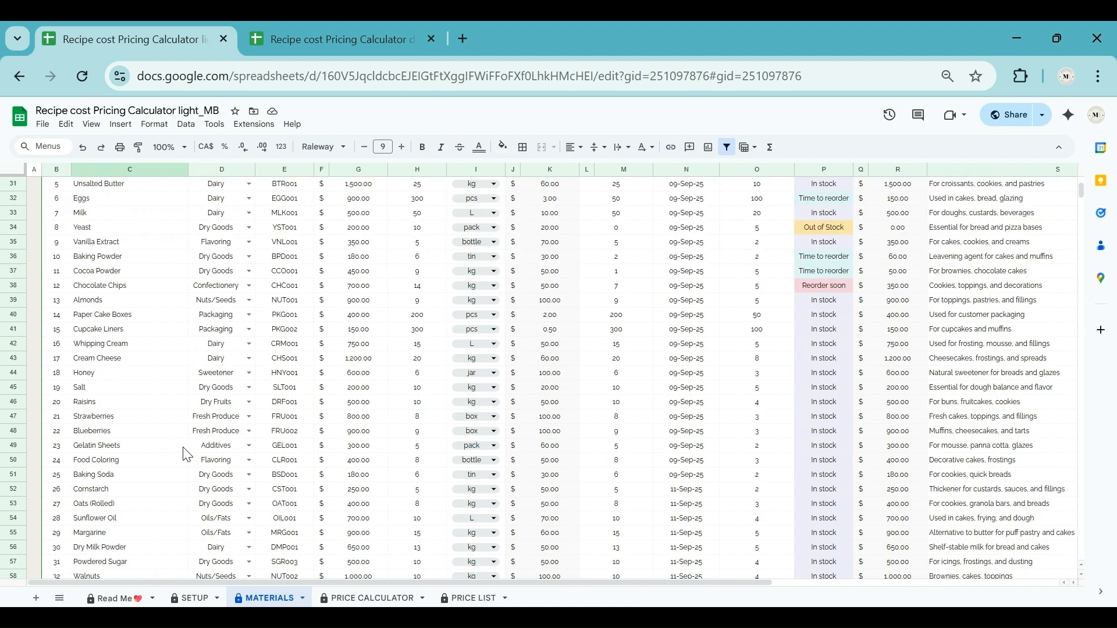
scroll(186, 454, down, 4)
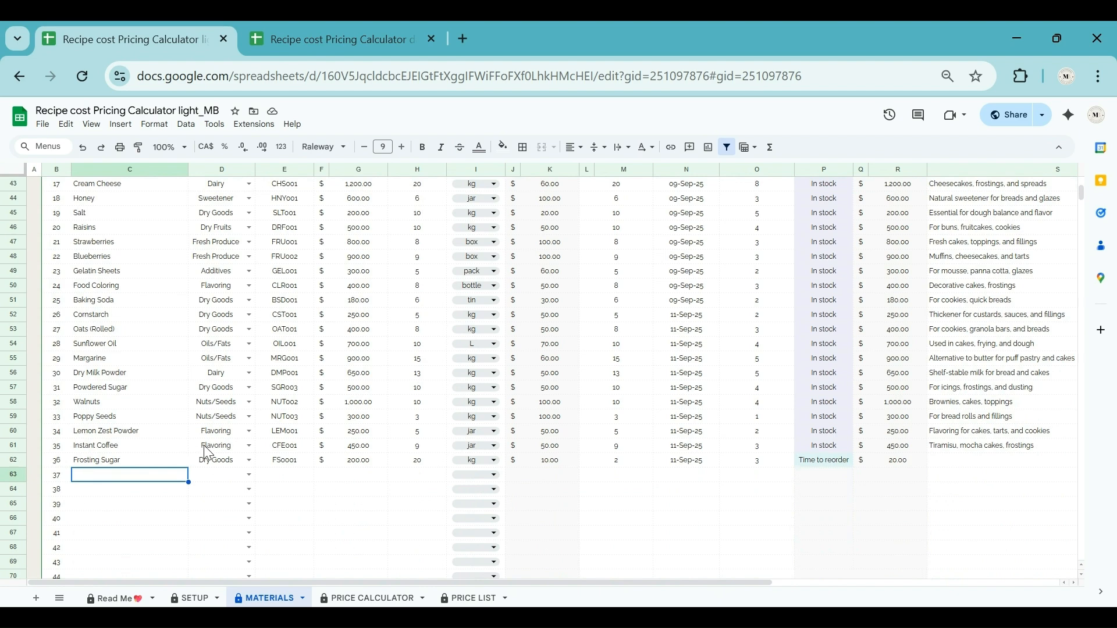
Step: Add Hazelnuts as item 37 in the first empty row of the materials inventory list, with the category Nuts/Seeds
scroll(155, 468, down, 2)
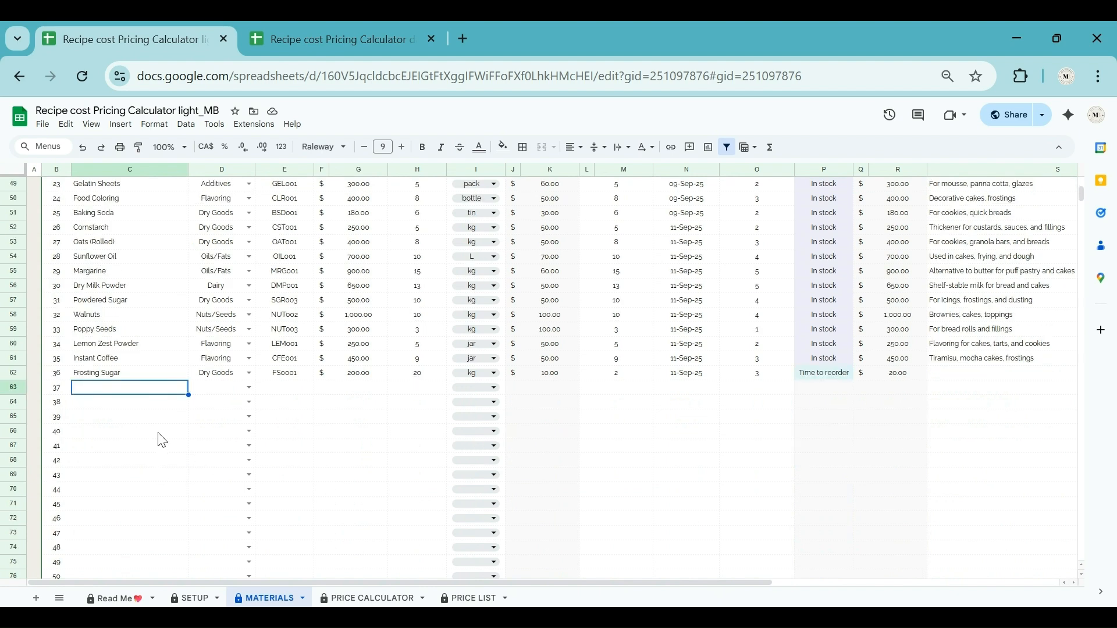
text(H)
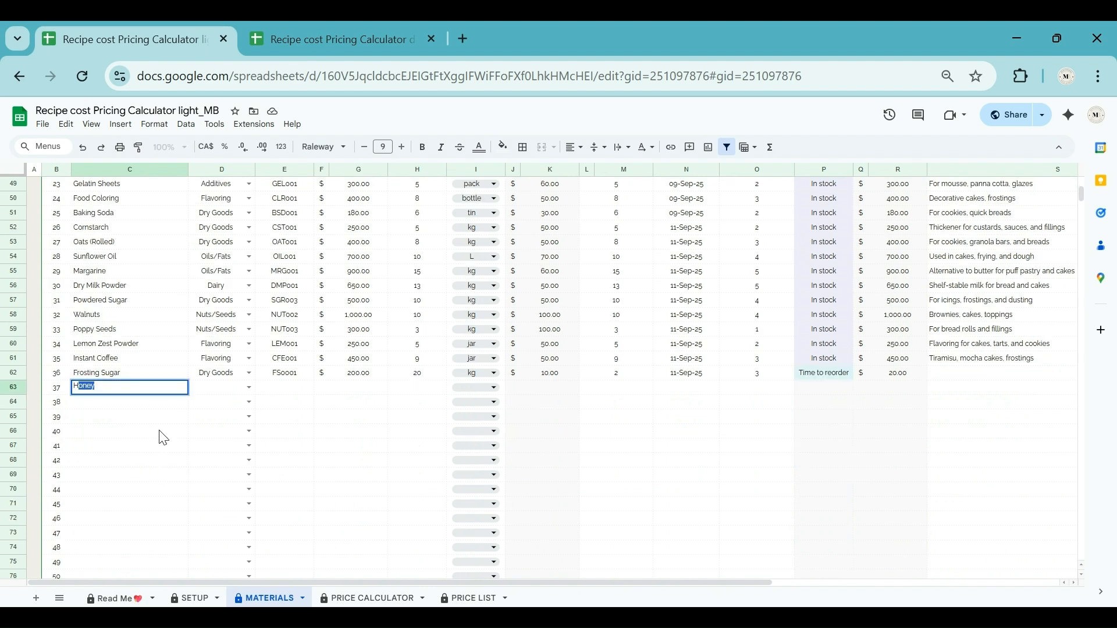
text(azelnuts)
key(Tab)
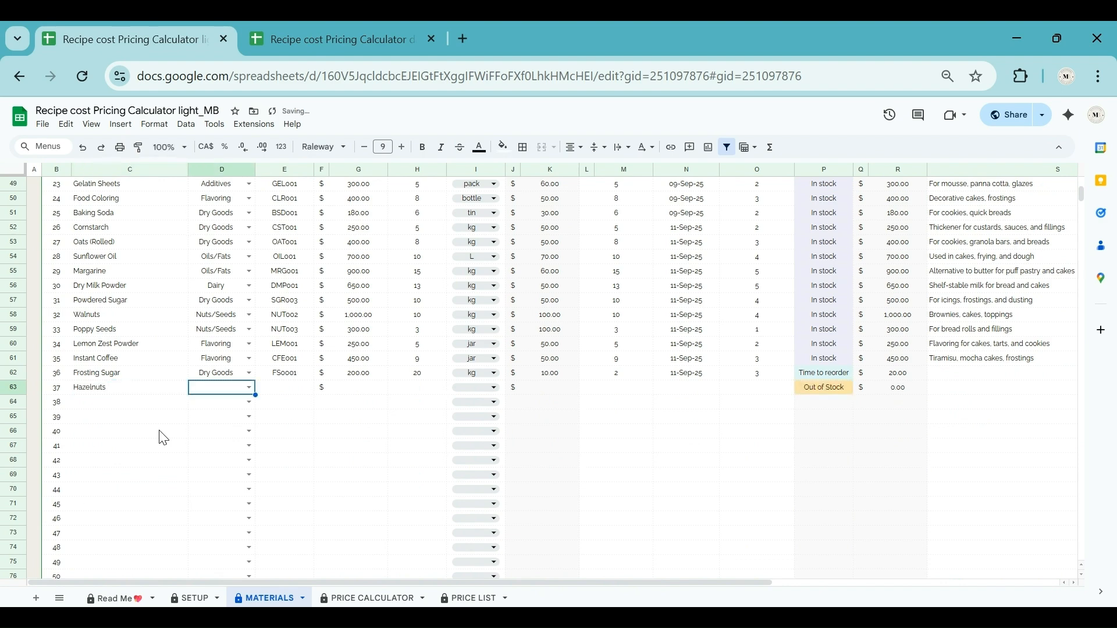
click(247, 387)
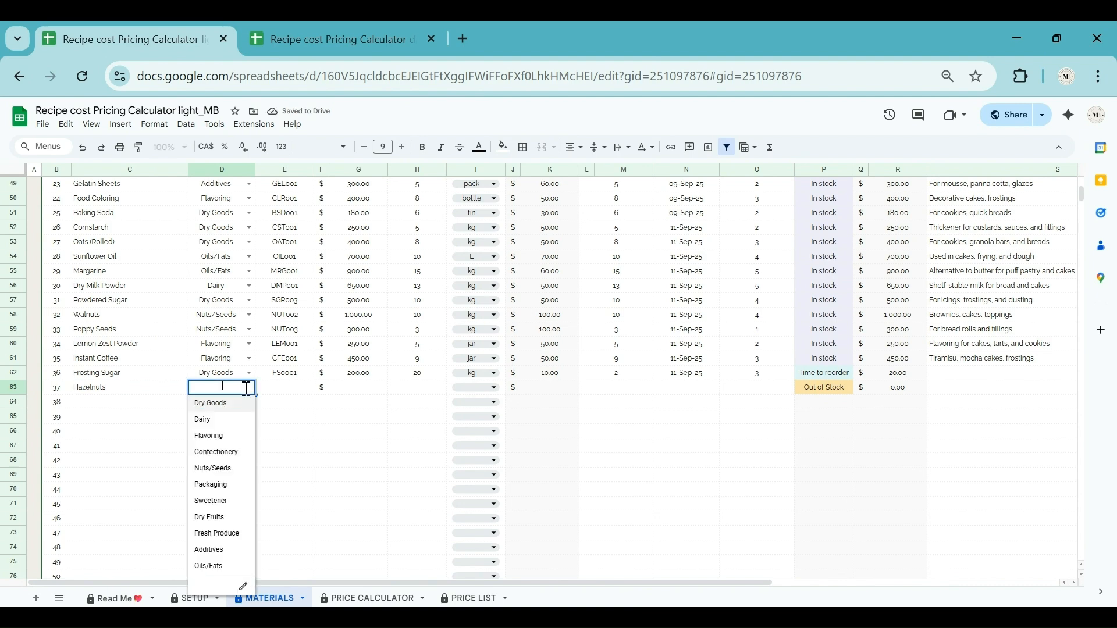
click(217, 468)
click(292, 393)
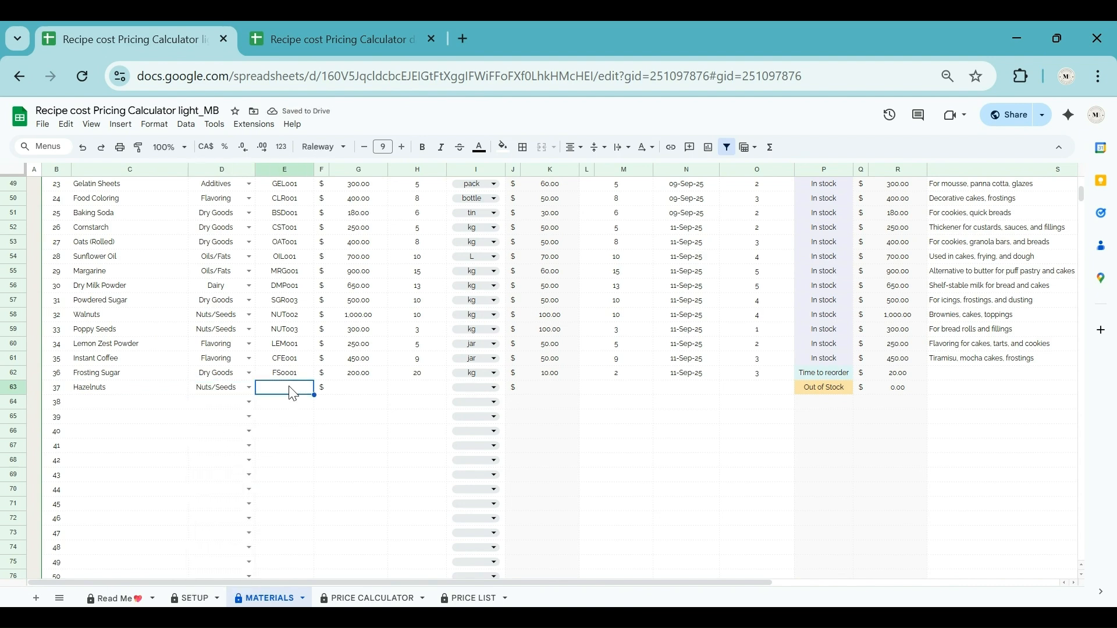
Step: Enter a price of 200 and 20 as the number of units for Hazelnuts
click(359, 394)
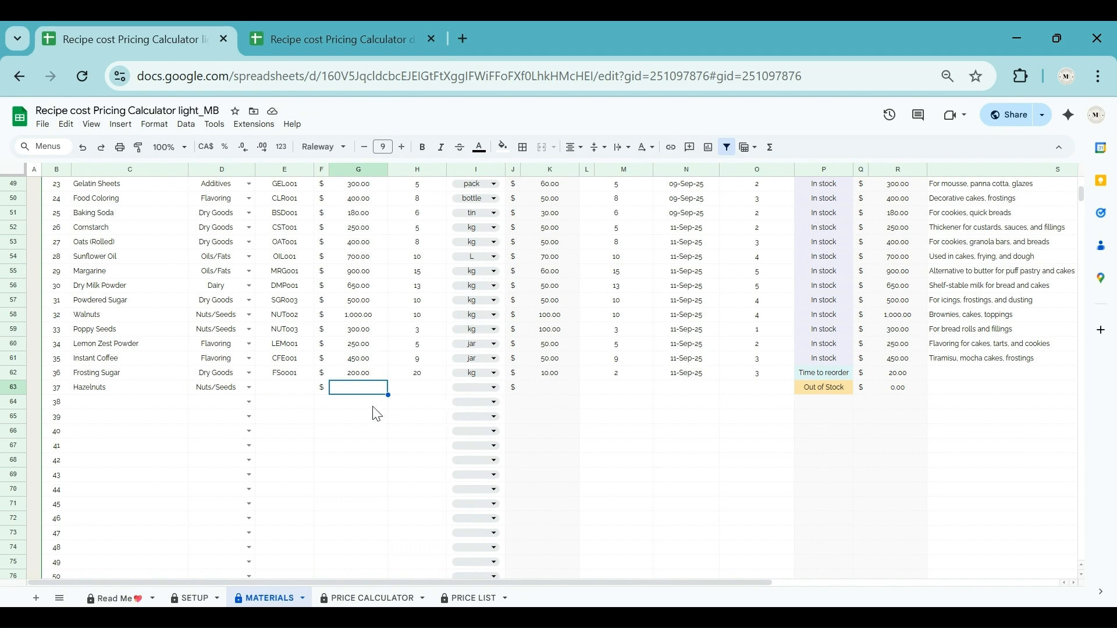
text(200)
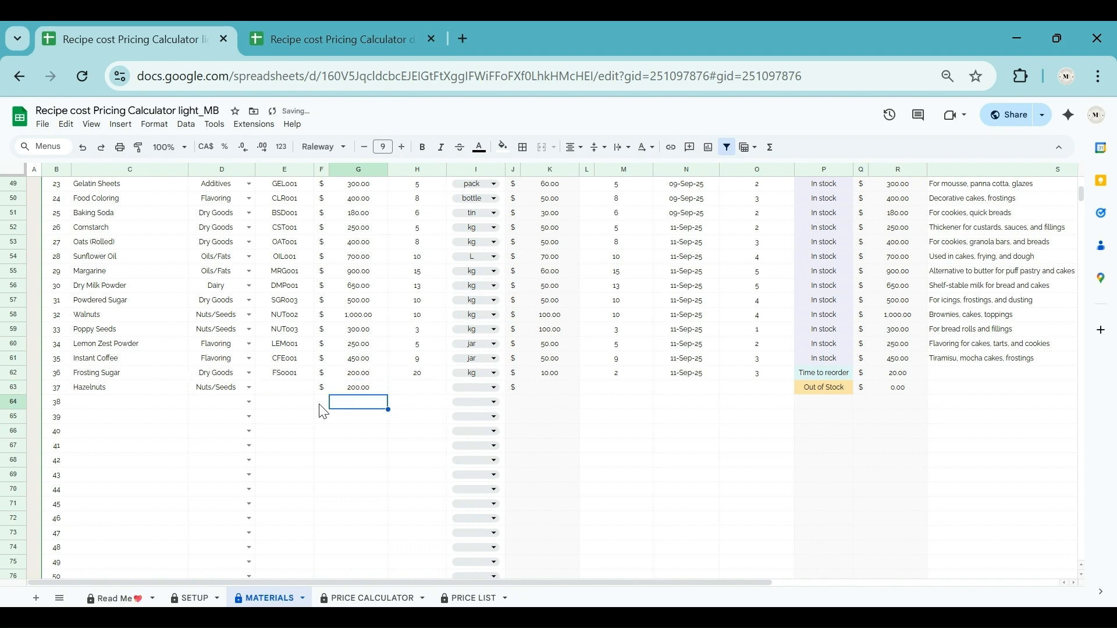
key(Tab)
text(20)
key(Return)
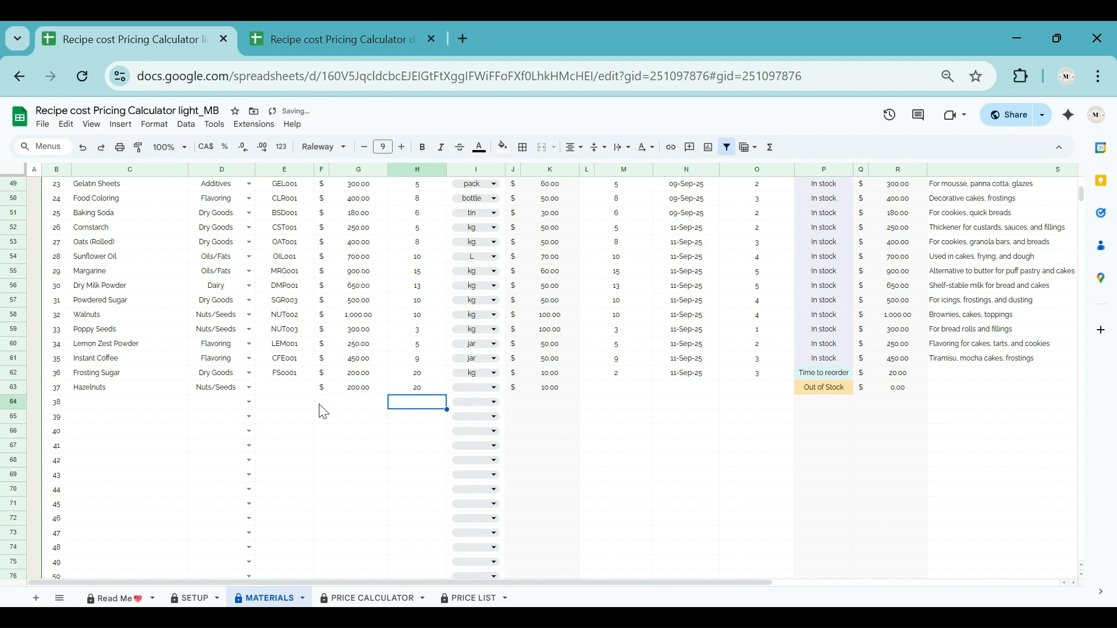
Step: Set the Hazelnuts unit to Pound and enter HZ-0012 as its SKU
click(495, 387)
scroll(489, 512, down, 1)
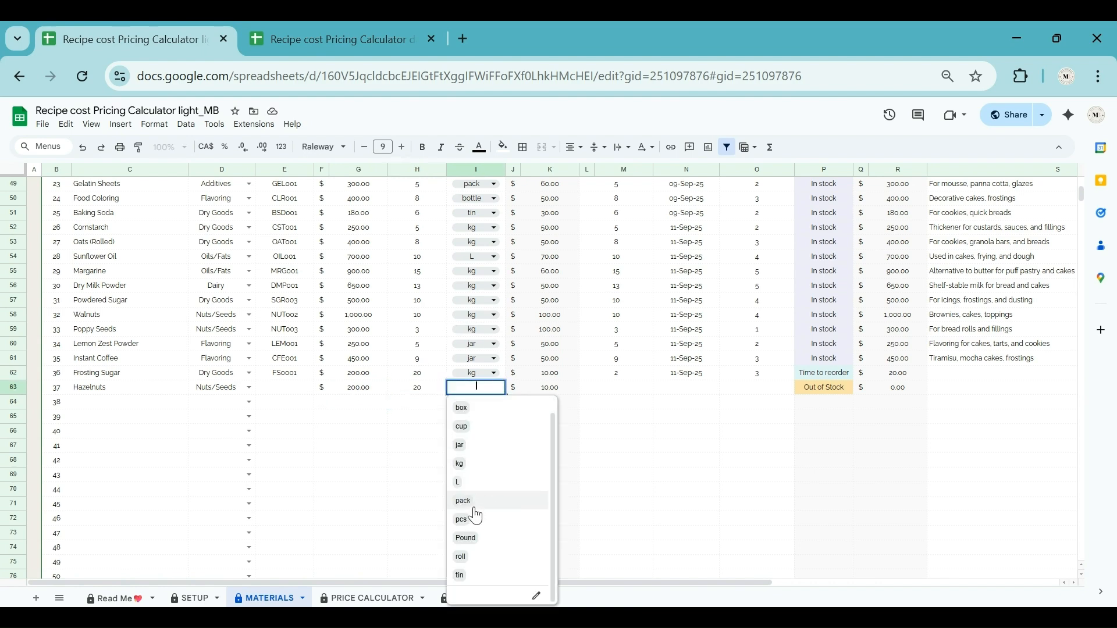
click(491, 535)
click(286, 389)
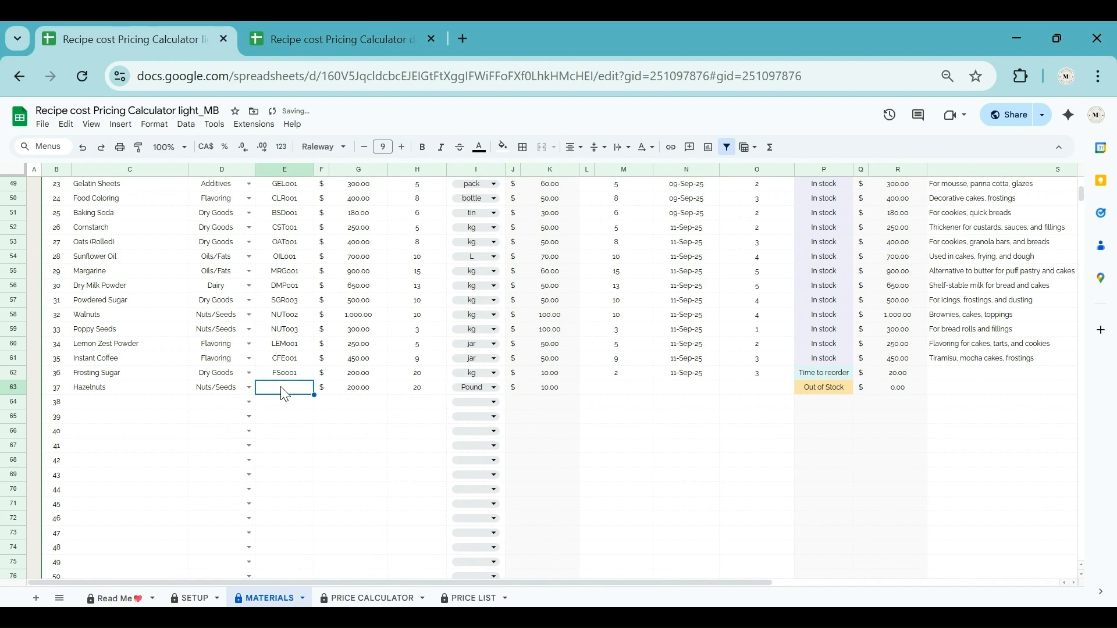
text(HZ-0012)
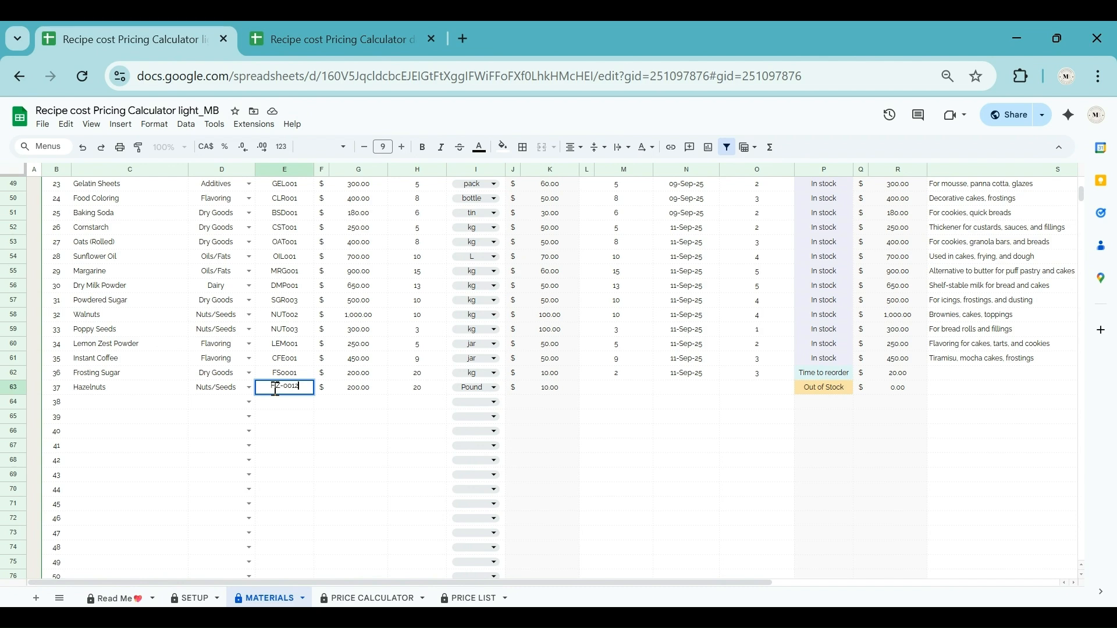
Step: Enter 20 as the inventory quantity for Hazelnuts
click(628, 391)
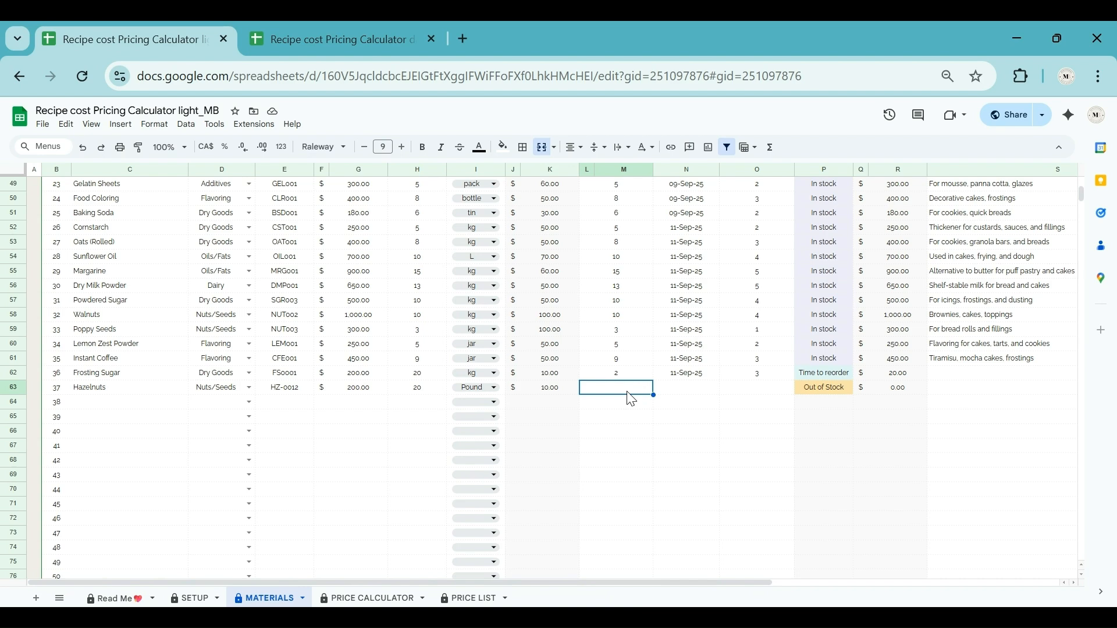
text(20)
key(Tab)
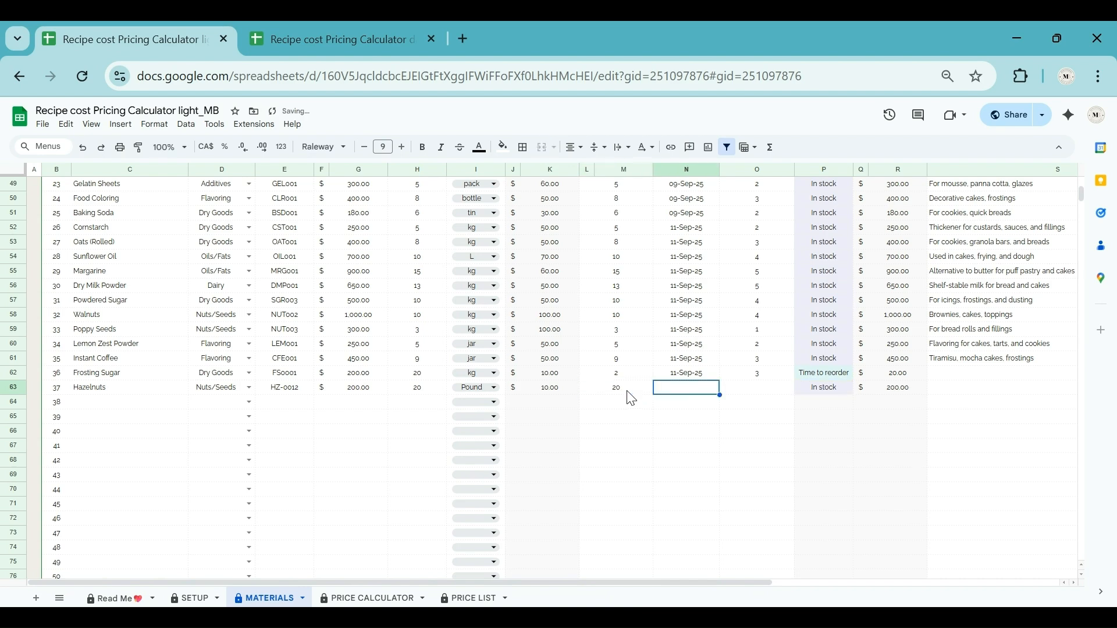
Step: Set the Hazelnuts last checked date to today, 2025-09-15, and enter a minimum inventory of 5
double_click(699, 388)
click(631, 544)
click(779, 391)
text(5)
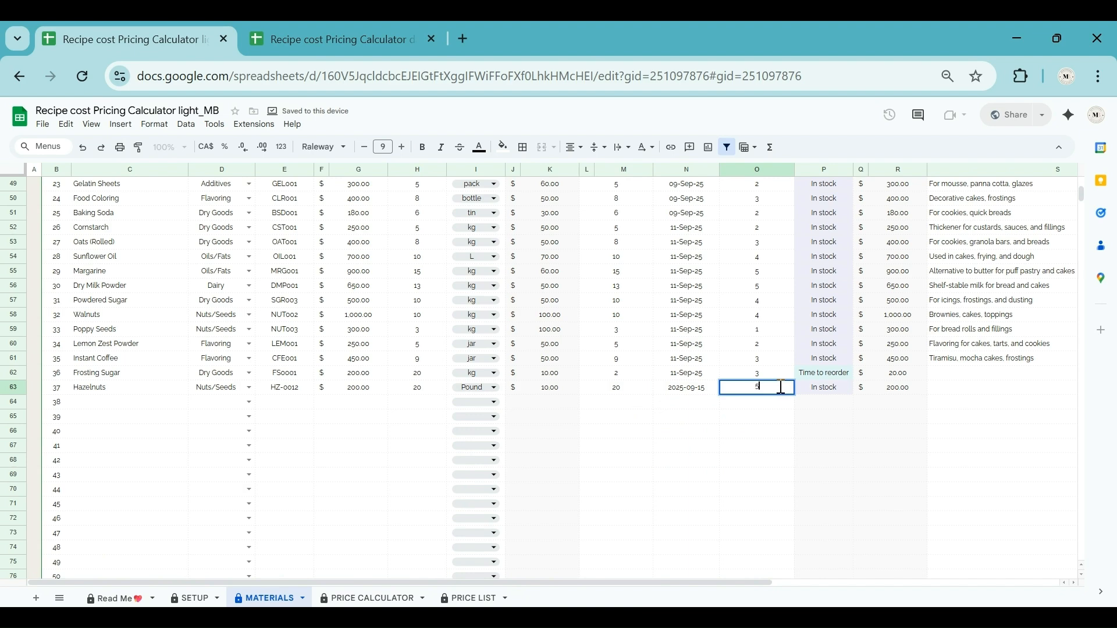
key(Return)
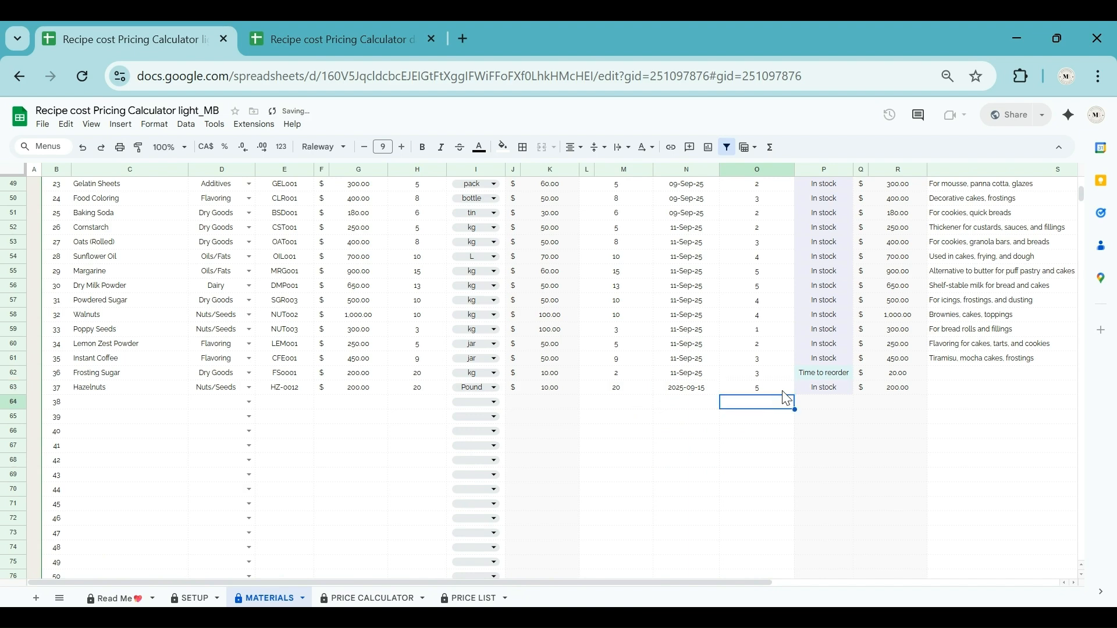
click(951, 390)
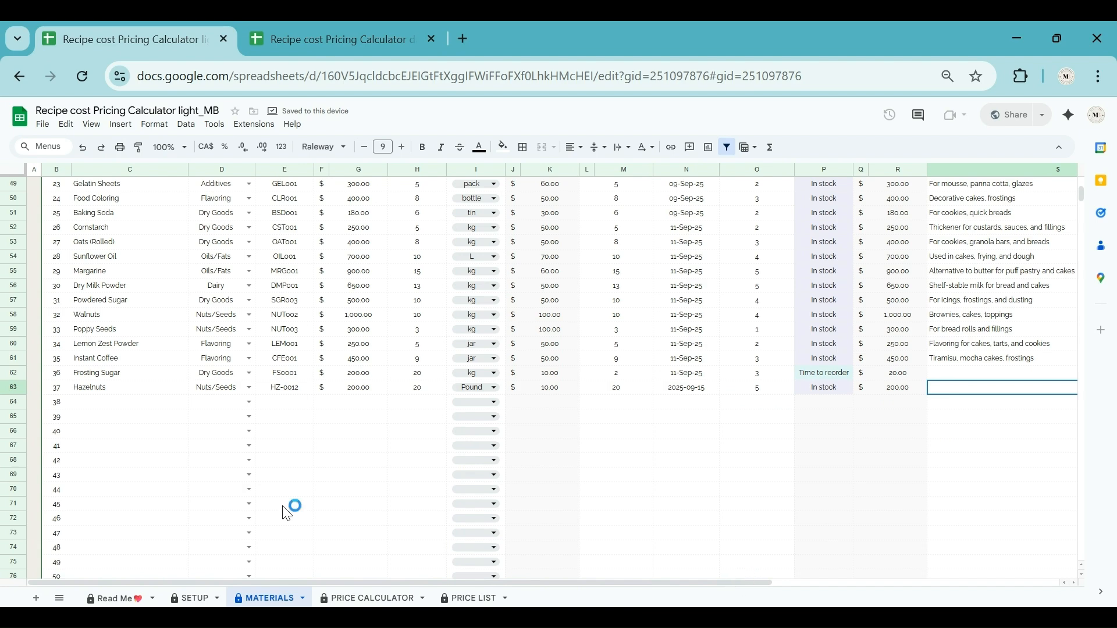
Step: Set the inventory quantity of Yeast to 10 in the materials inventory list
scroll(129, 415, up, 2)
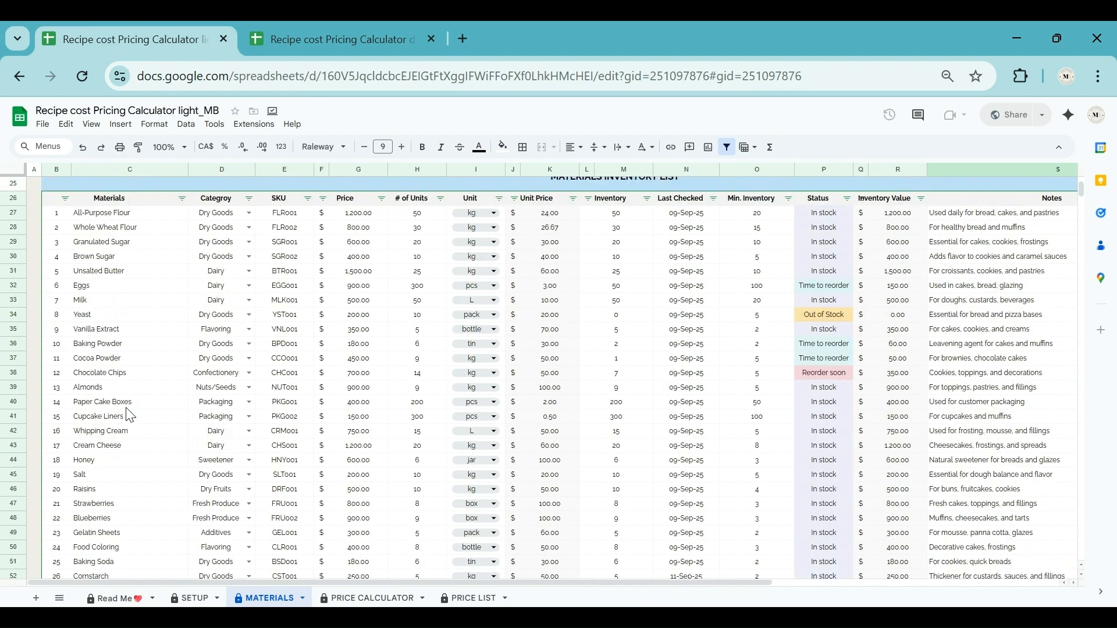
click(217, 315)
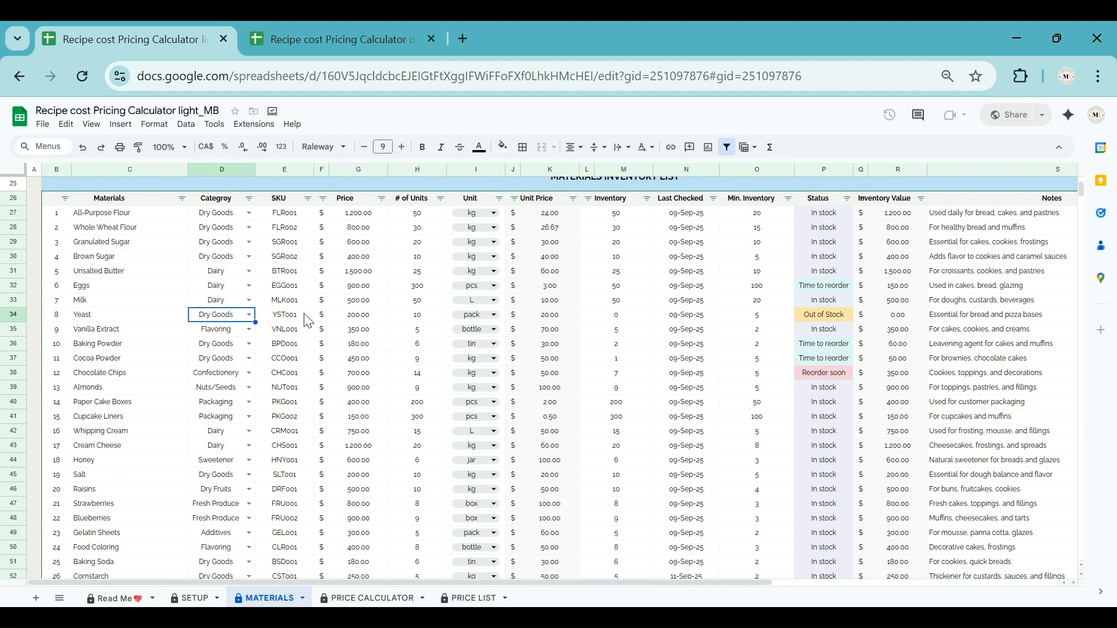
click(635, 320)
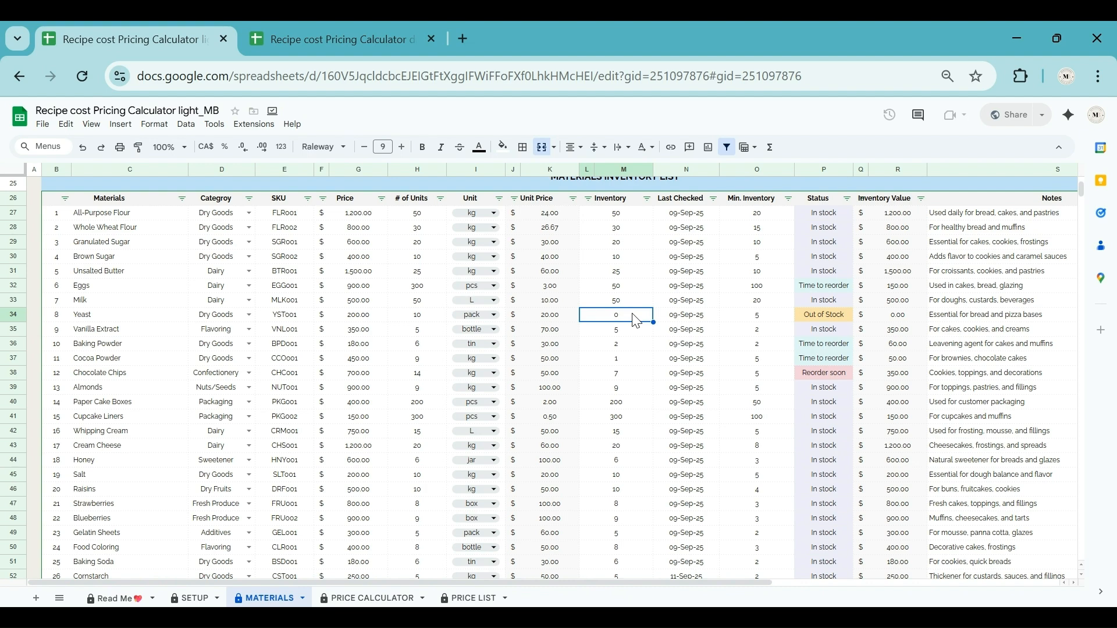
click(634, 316)
text(10)
key(Return)
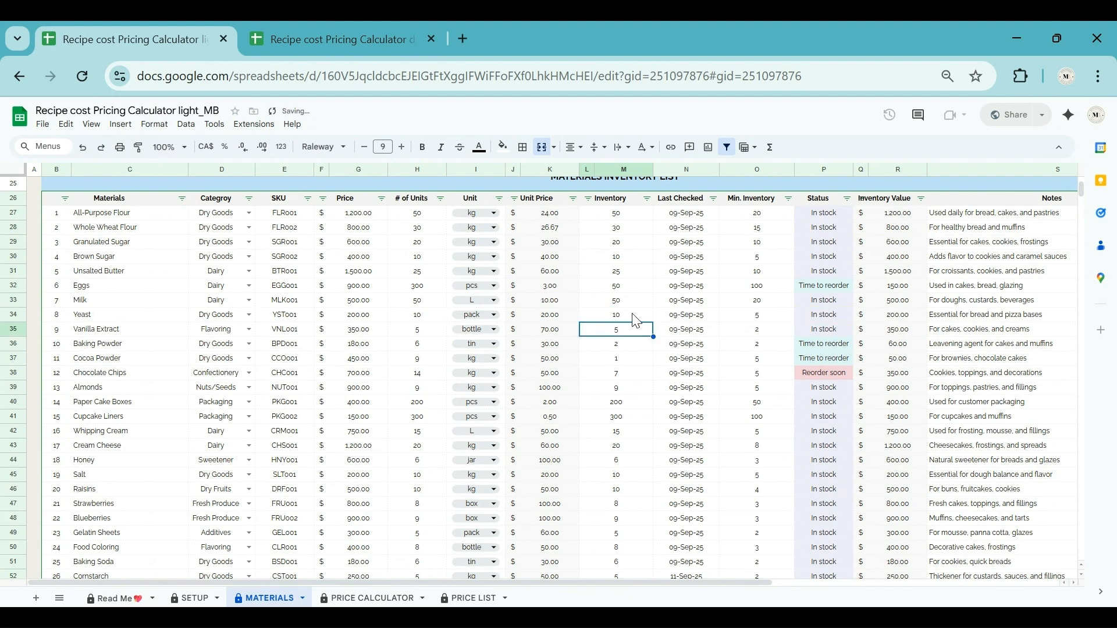
Step: Set the last checked date of Yeast to today, 15 September 2025
click(679, 318)
double_click(680, 319)
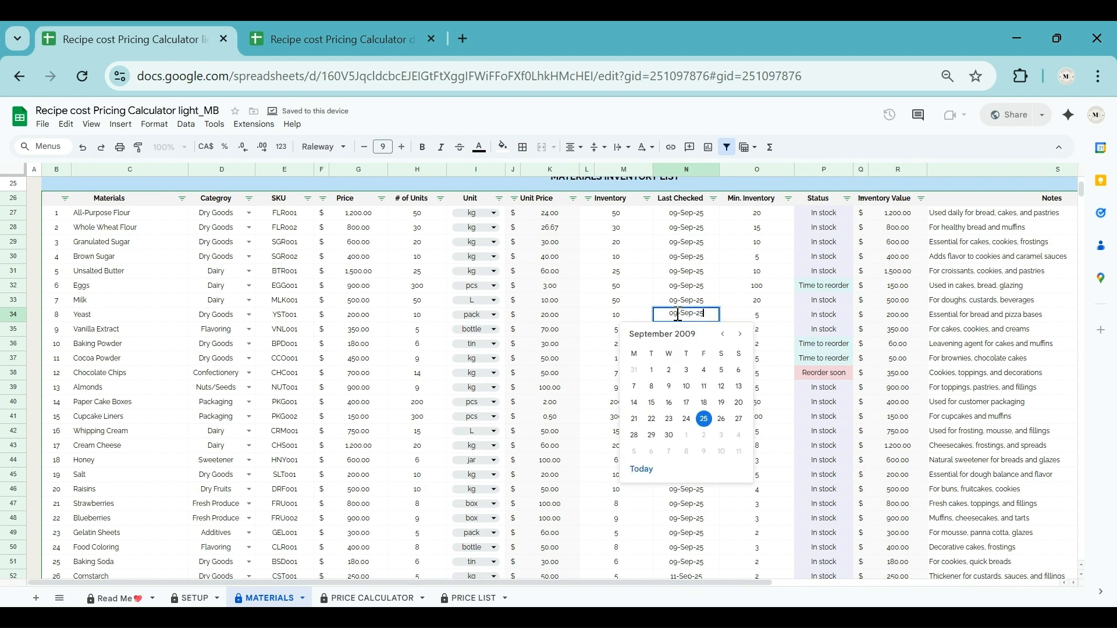
click(639, 468)
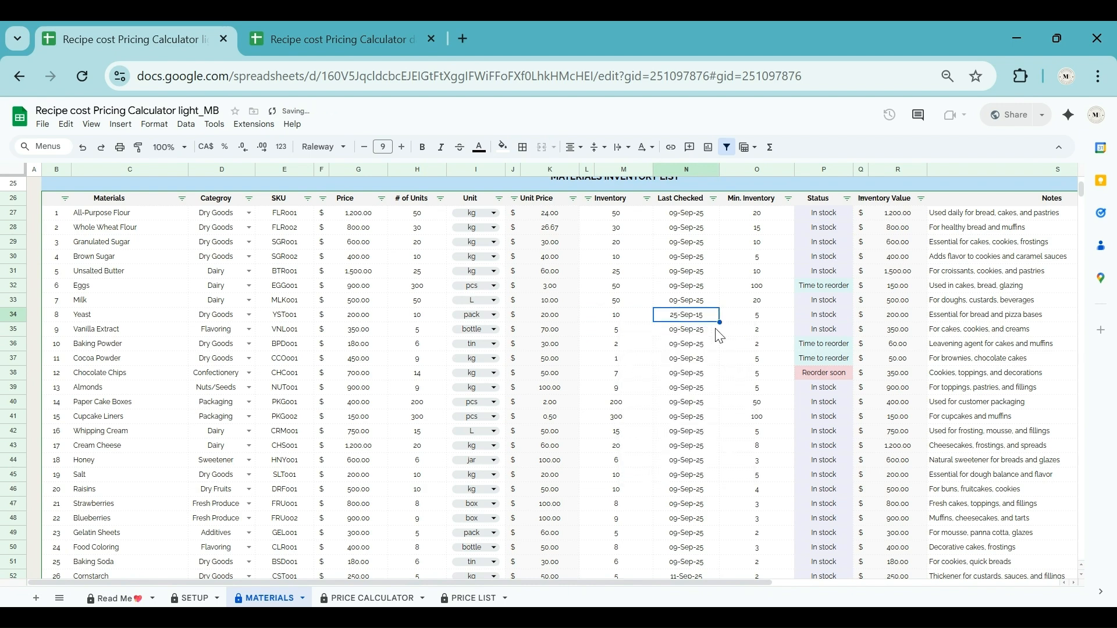
double_click(687, 316)
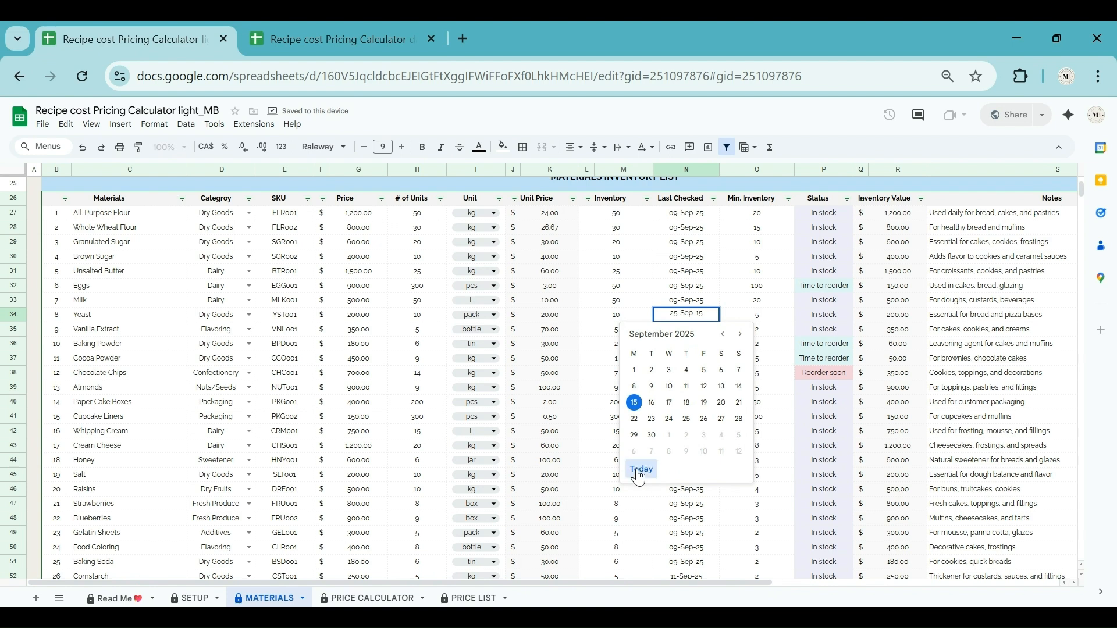
click(641, 469)
click(634, 319)
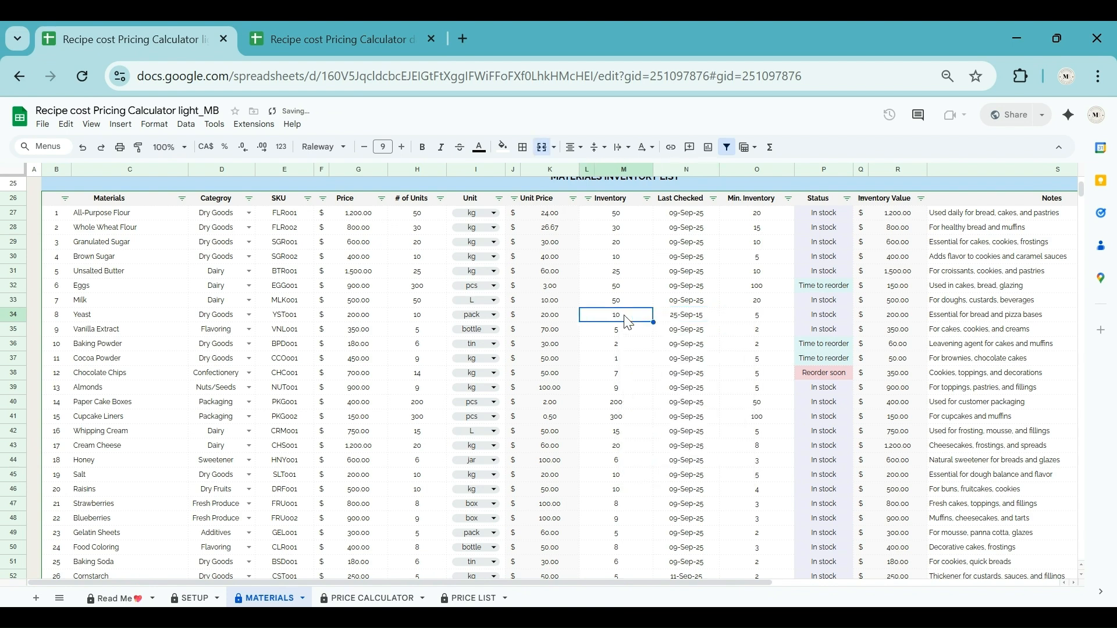
Step: Review the inventory summary figures and the stock status and category charts above the materials list
scroll(463, 409, up, 6)
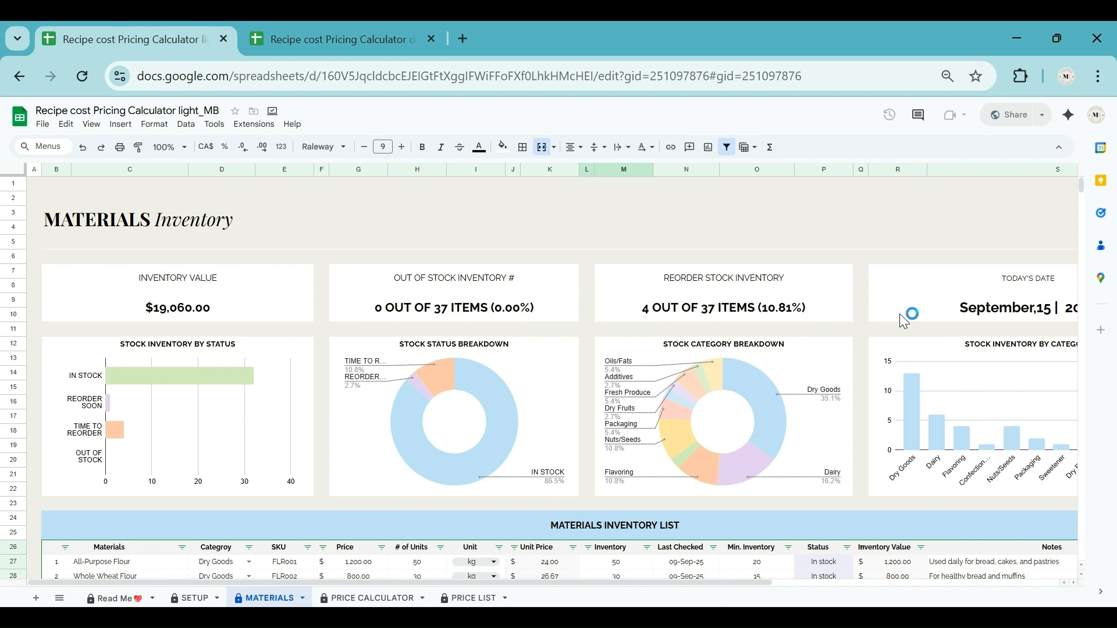
scroll(427, 388, down, 2)
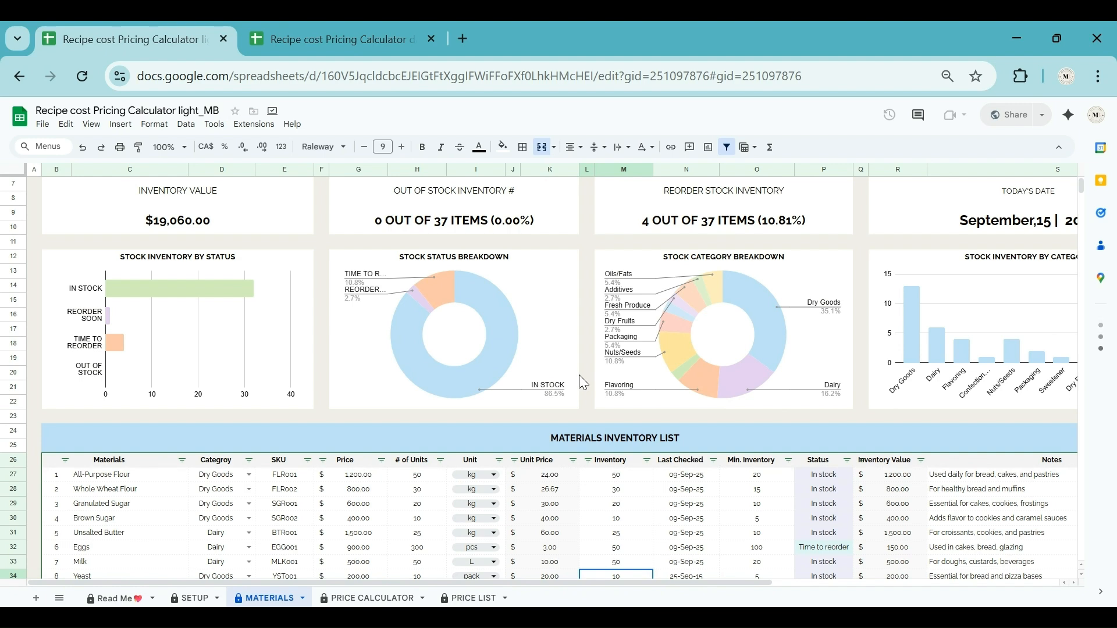
scroll(760, 582, right, 1)
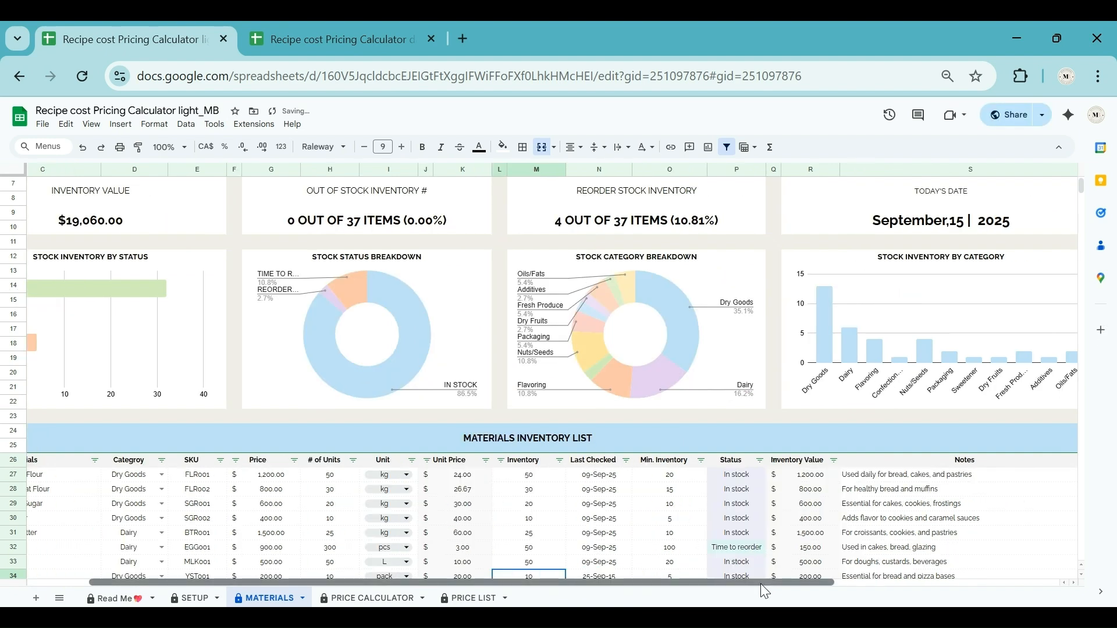
drag(760, 584, 823, 585)
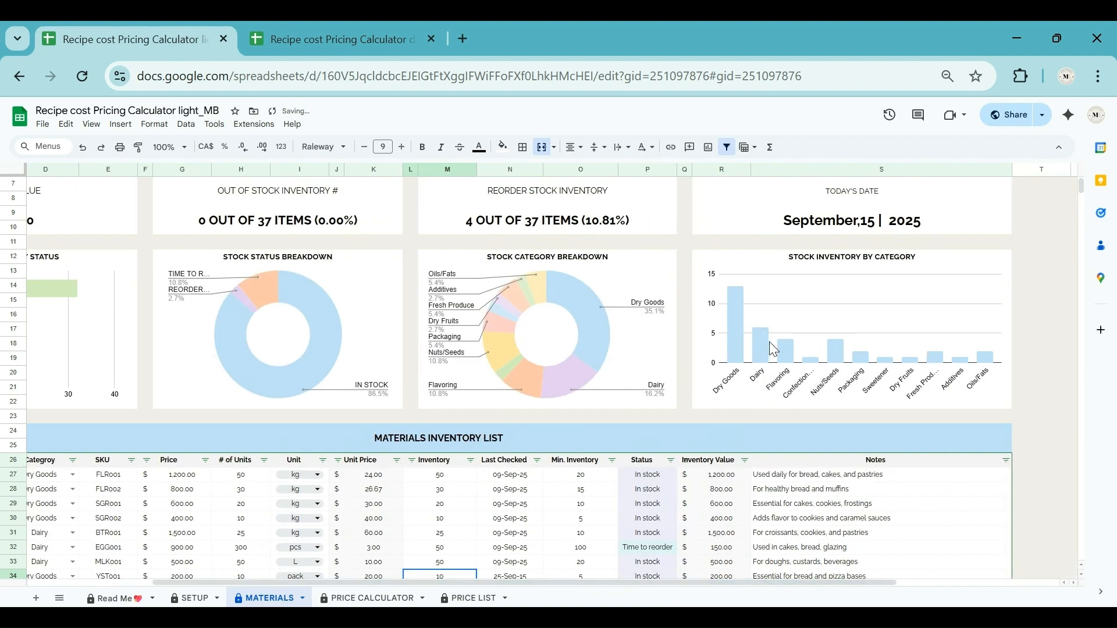
Step: Open the PRICE CALCULATOR sheet and examine the product image, product name and batch quantity fields
click(373, 599)
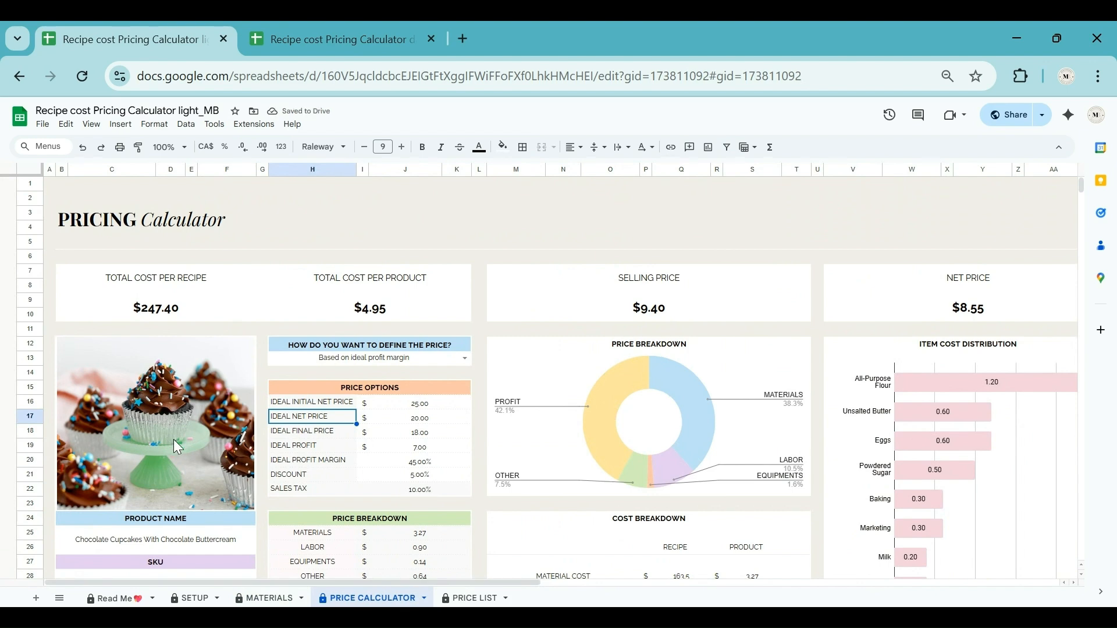
scroll(176, 439, down, 2)
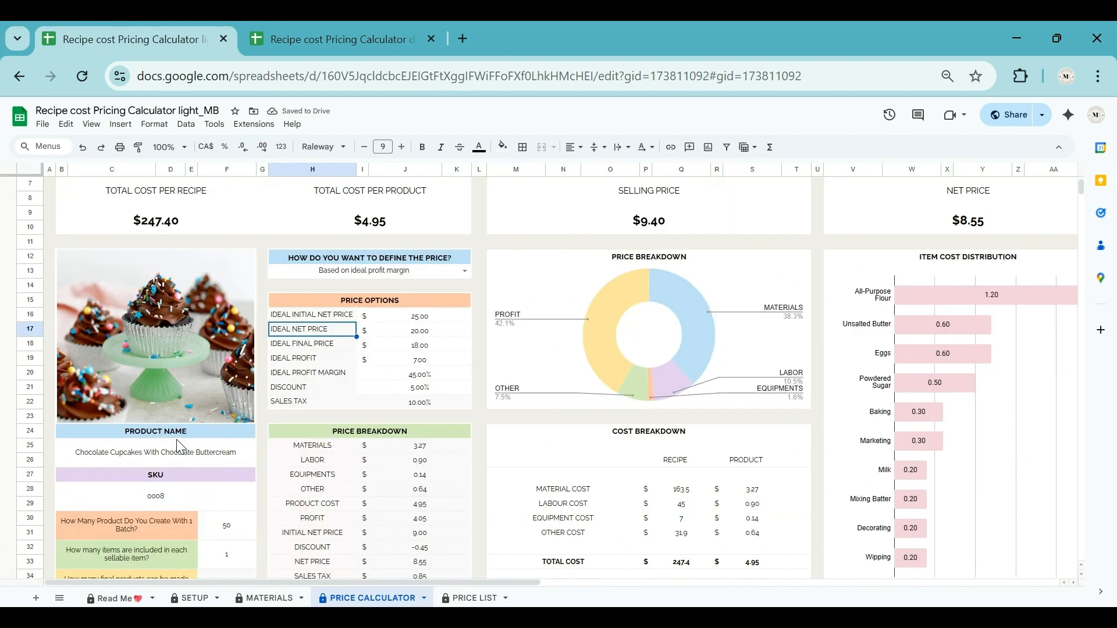
click(169, 465)
click(208, 388)
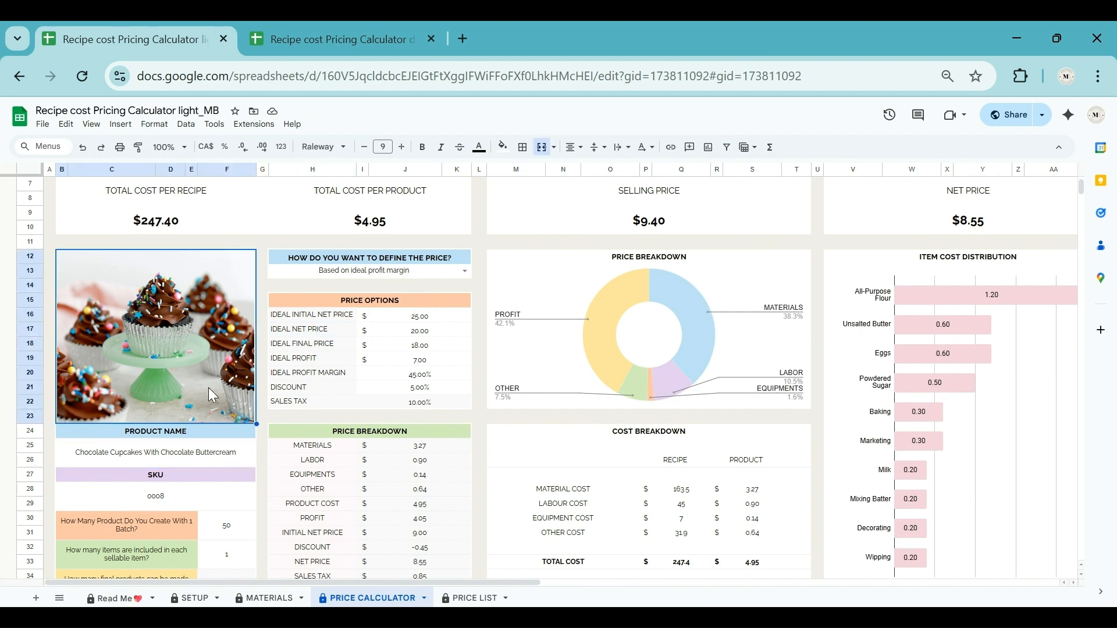
click(236, 527)
scroll(243, 444, down, 2)
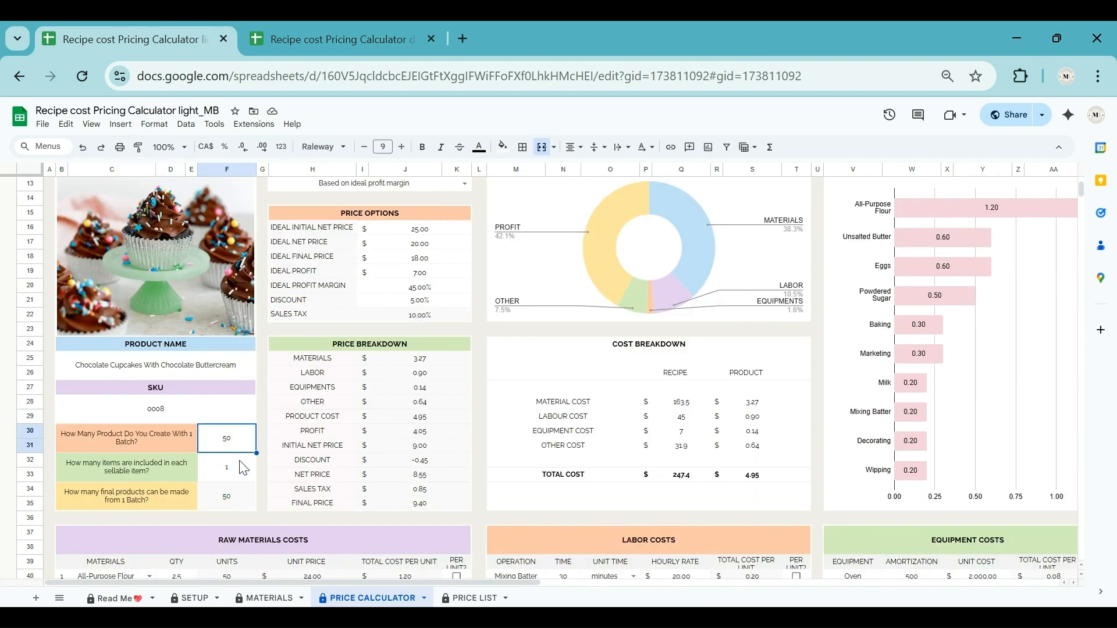
scroll(230, 452, up, 2)
click(210, 459)
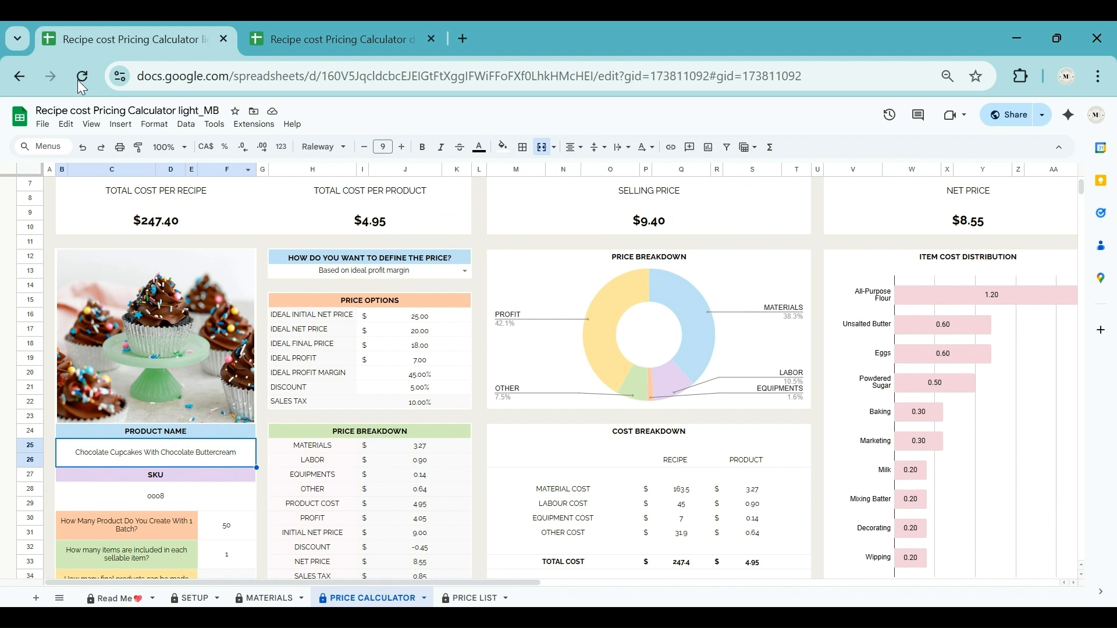
click(129, 131)
mouse_move(250, 294)
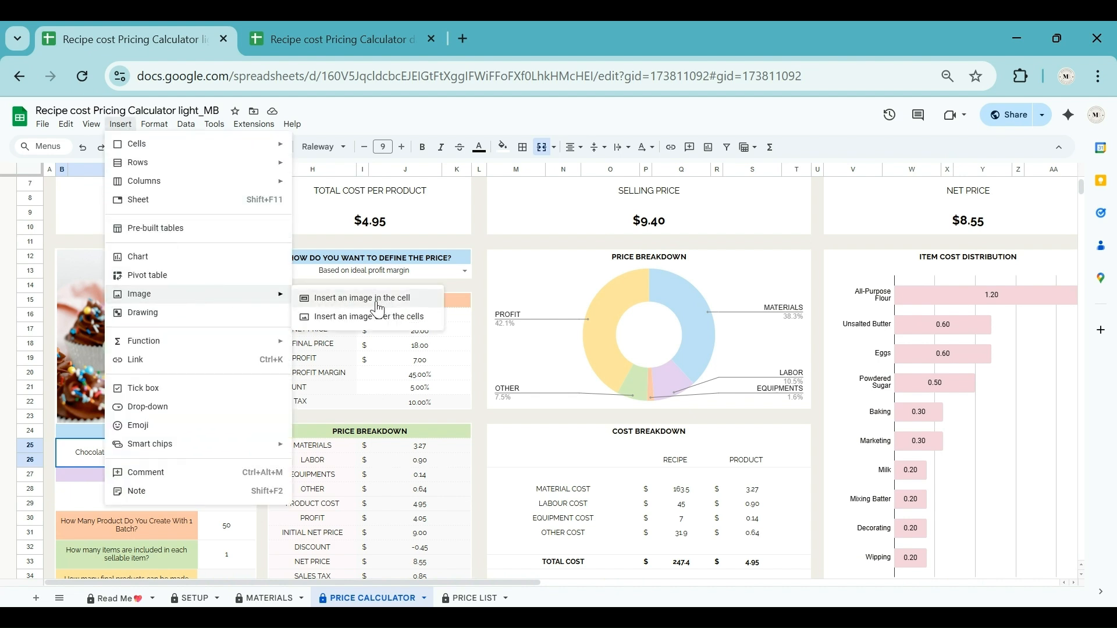
click(92, 307)
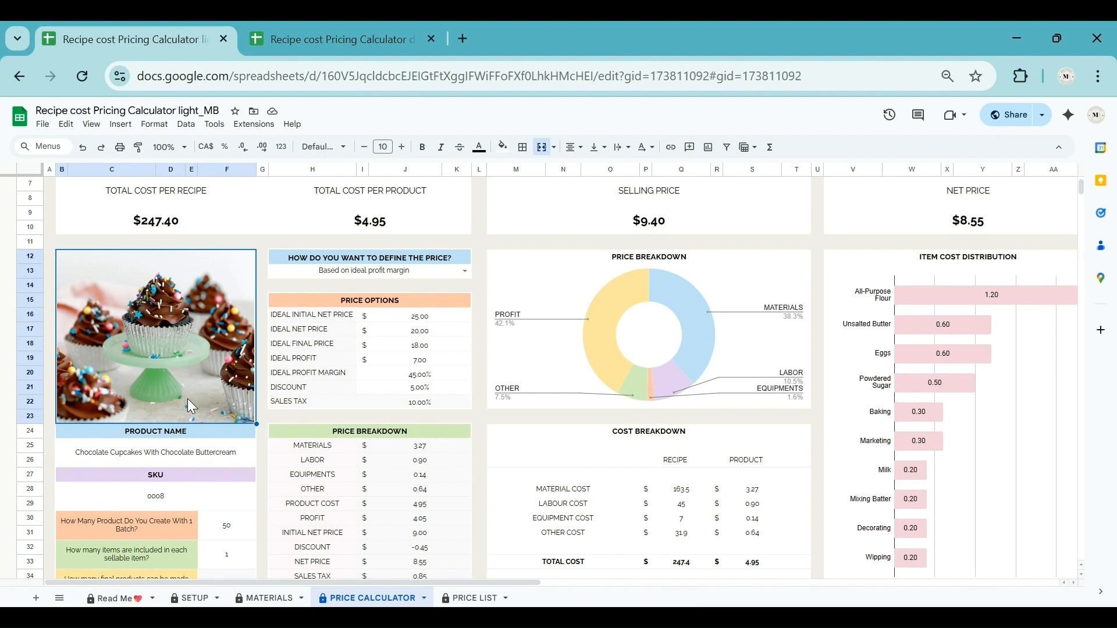
Step: Check the product name, the number of products per batch and the number of items in each sellable item
click(195, 454)
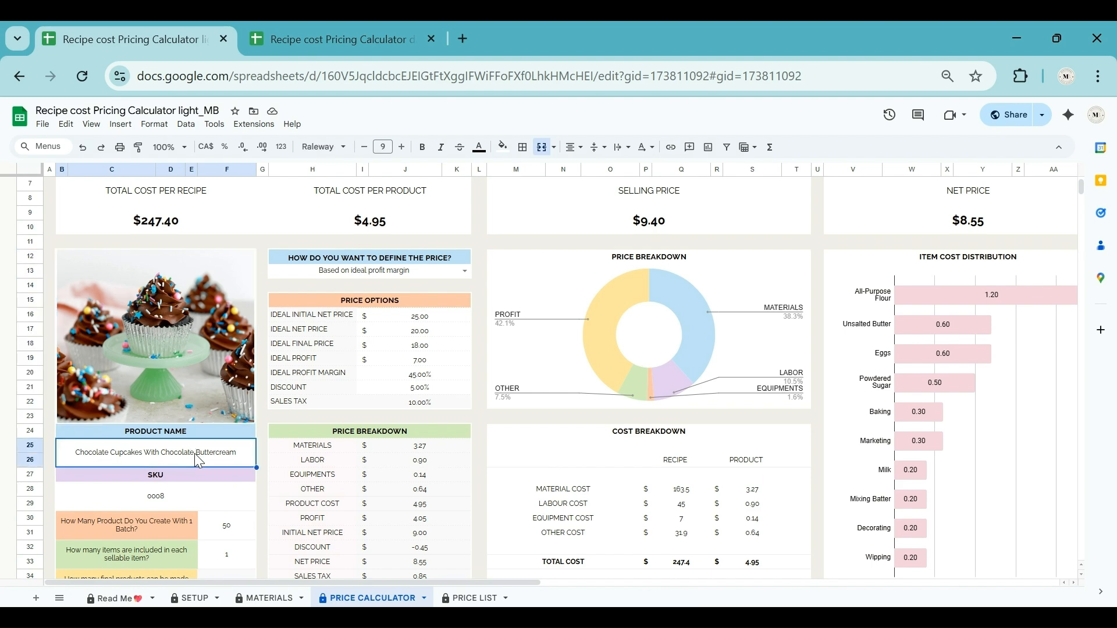
scroll(196, 454, down, 2)
click(224, 443)
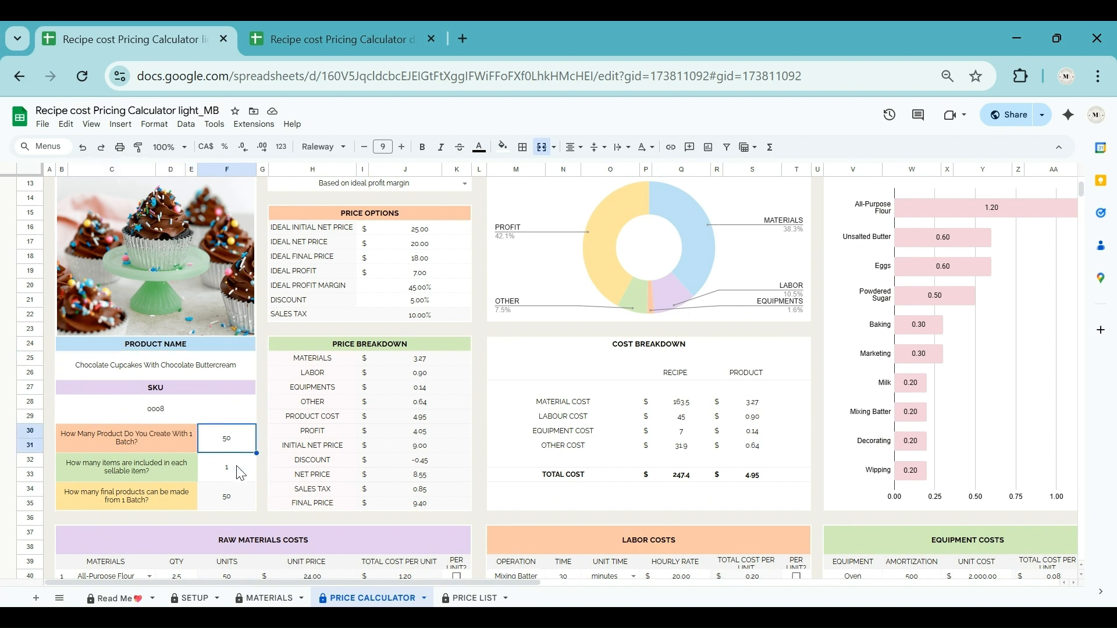
click(238, 471)
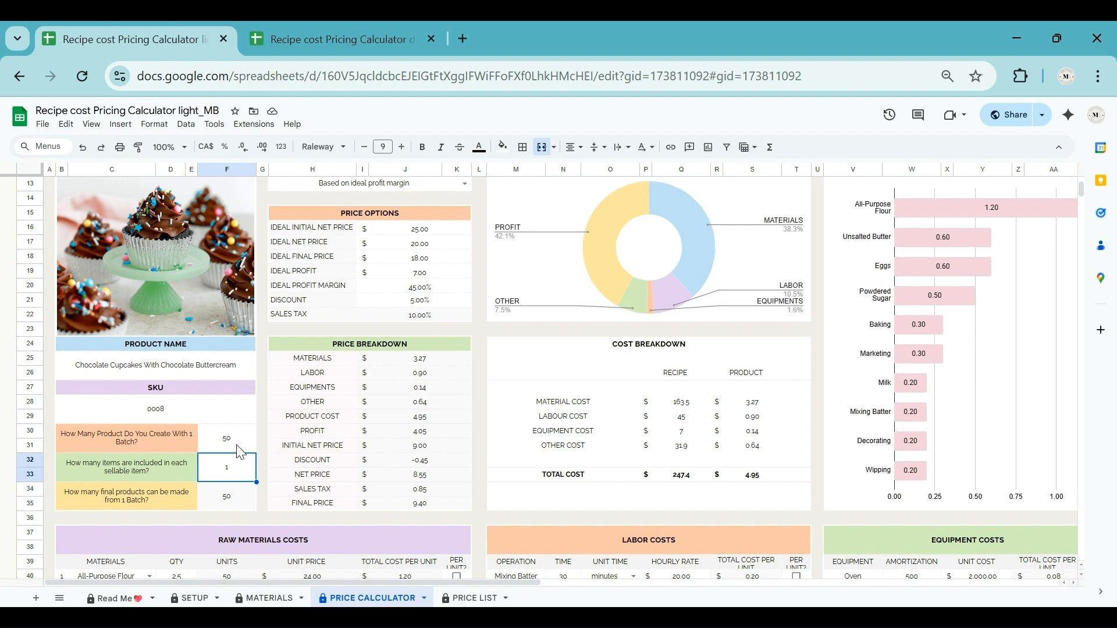
click(239, 450)
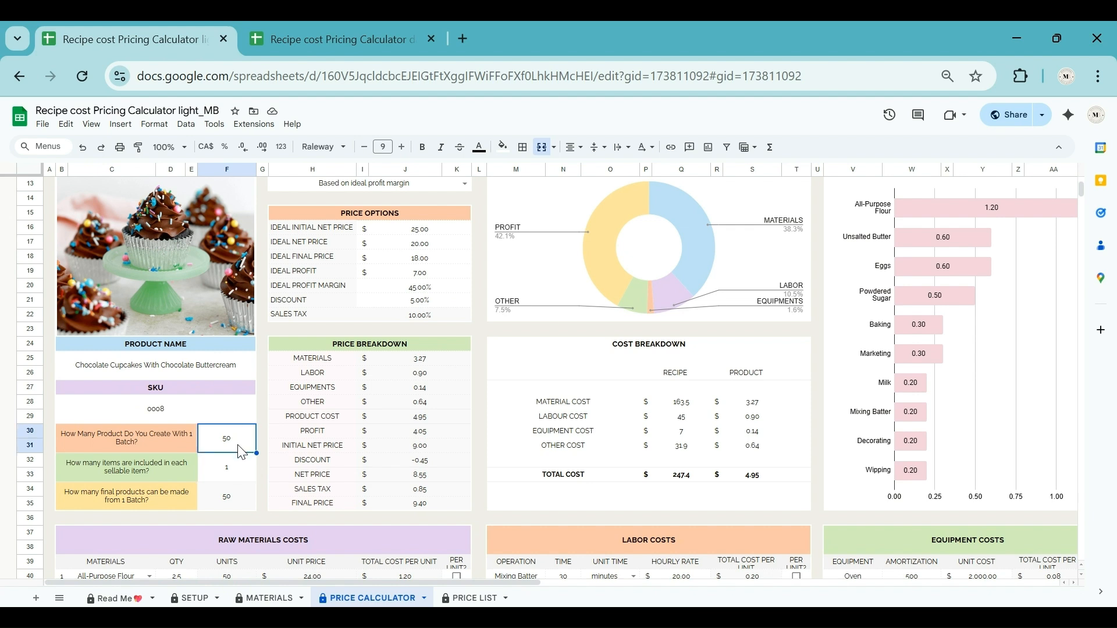
Step: Try 5 as the number of items included in each sellable item, and set it back to 1
click(237, 473)
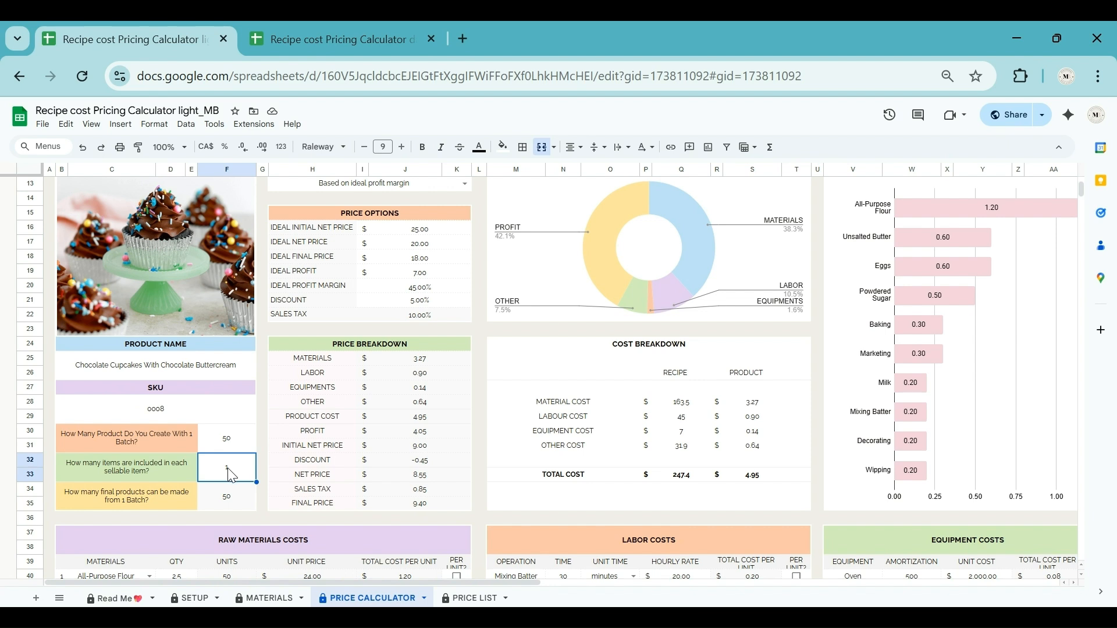
text(5)
key(Up)
key(Down)
text(1)
key(Up)
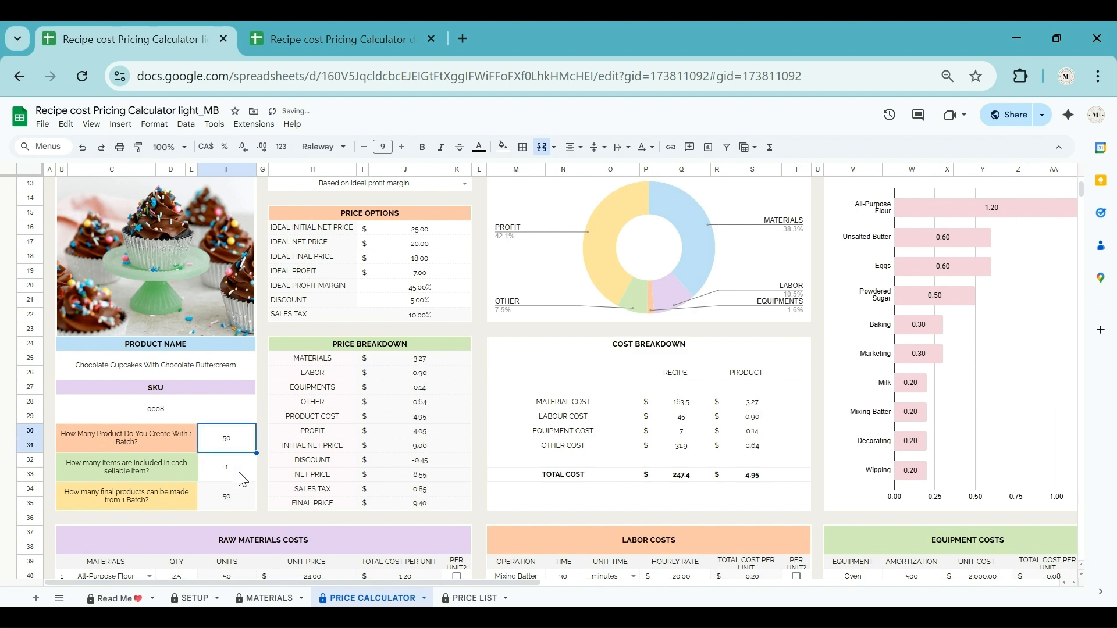
Step: Examine the number of final products per batch, the price definition method, and the price options and breakdown
scroll(243, 478, down, 2)
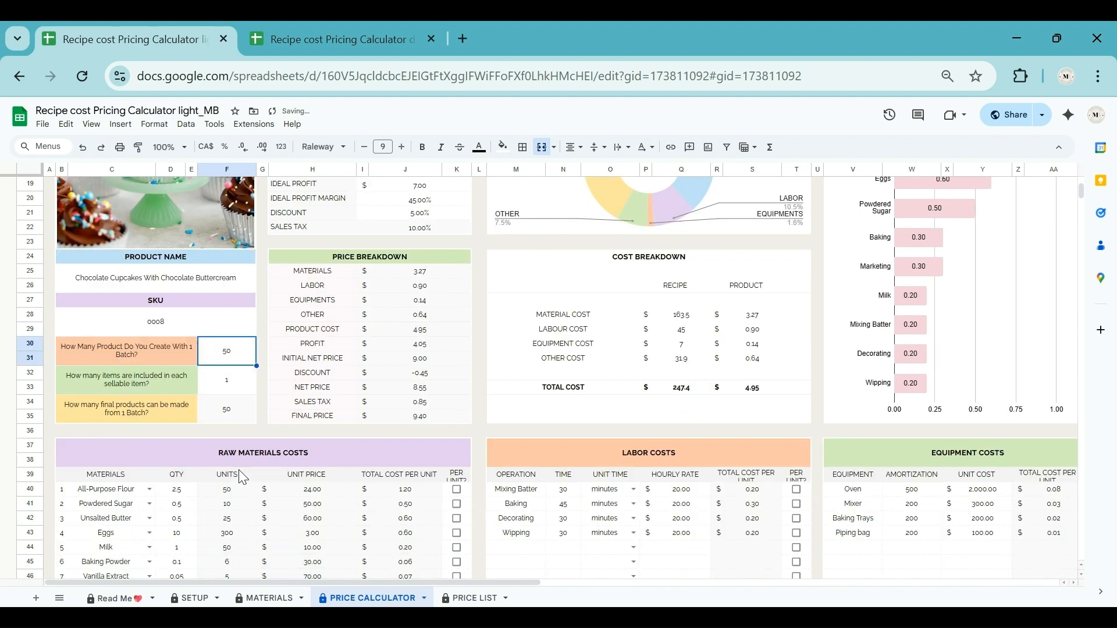
click(239, 406)
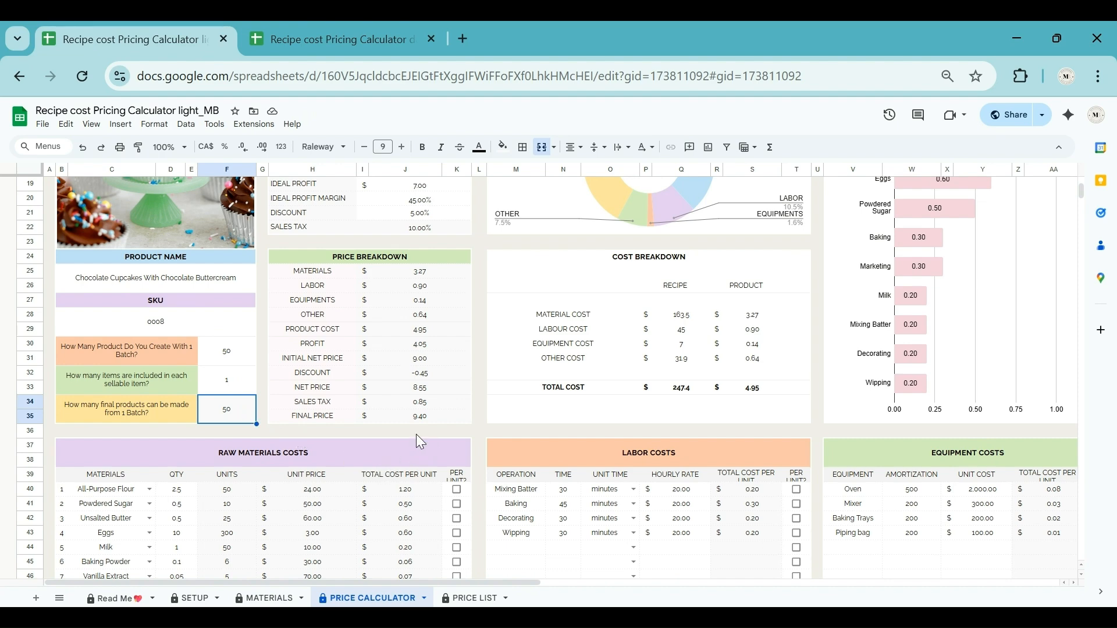
scroll(417, 434, up, 6)
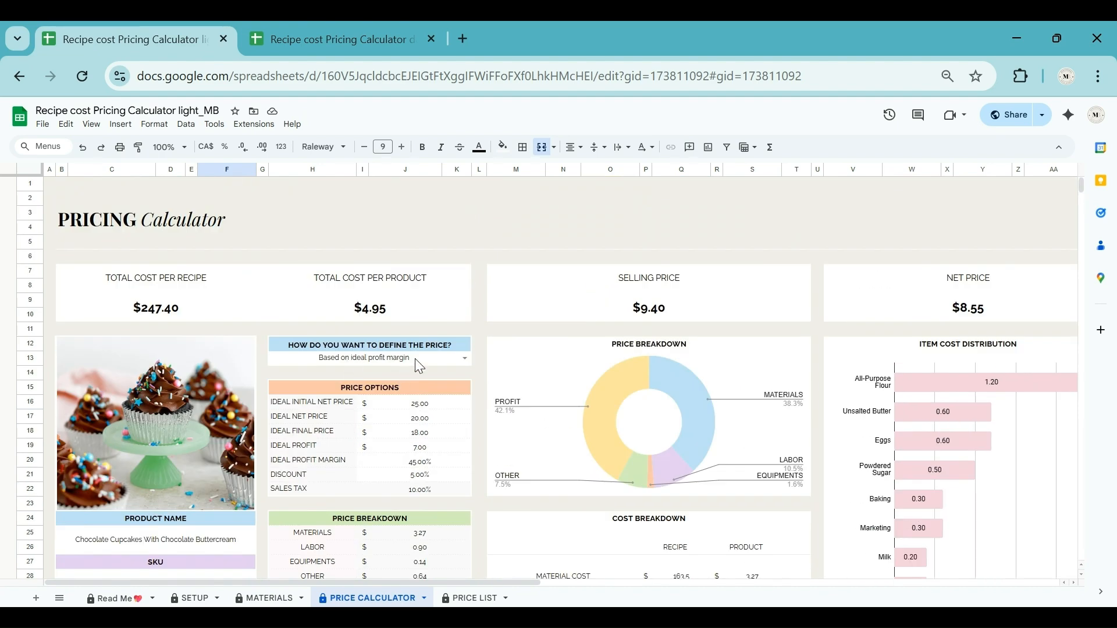
scroll(416, 362, down, 2)
click(464, 269)
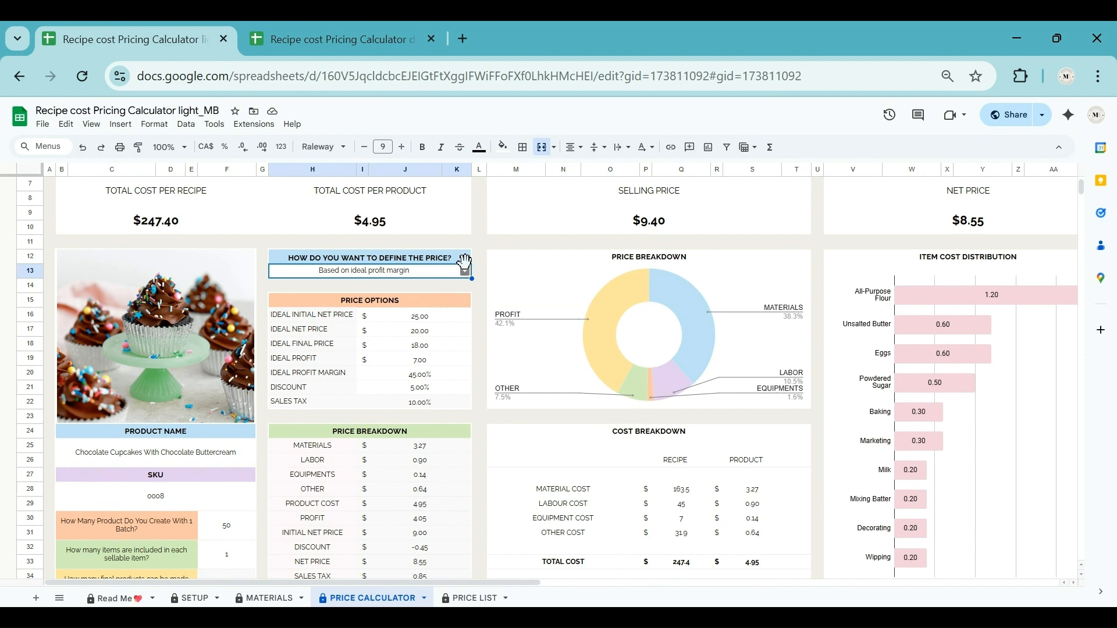
click(425, 319)
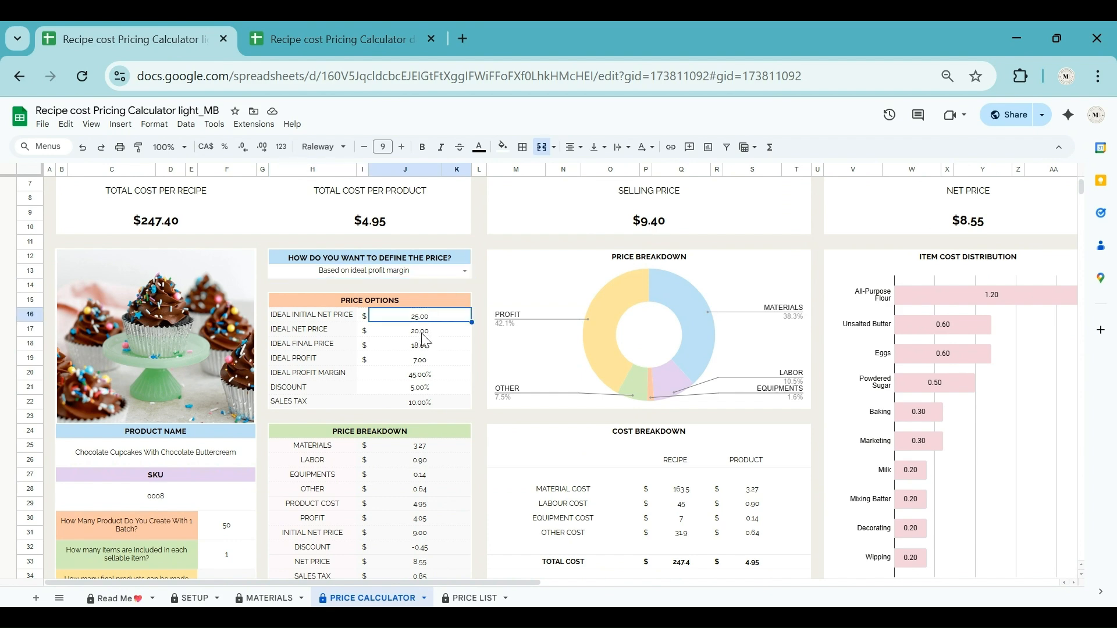
scroll(422, 340, down, 2)
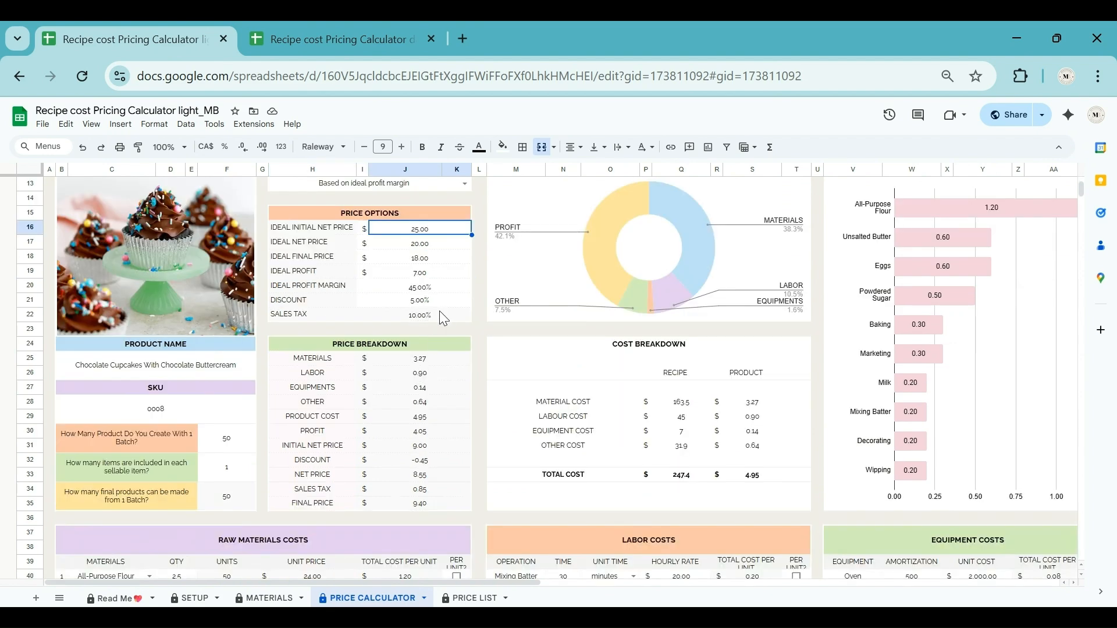
scroll(424, 283, up, 2)
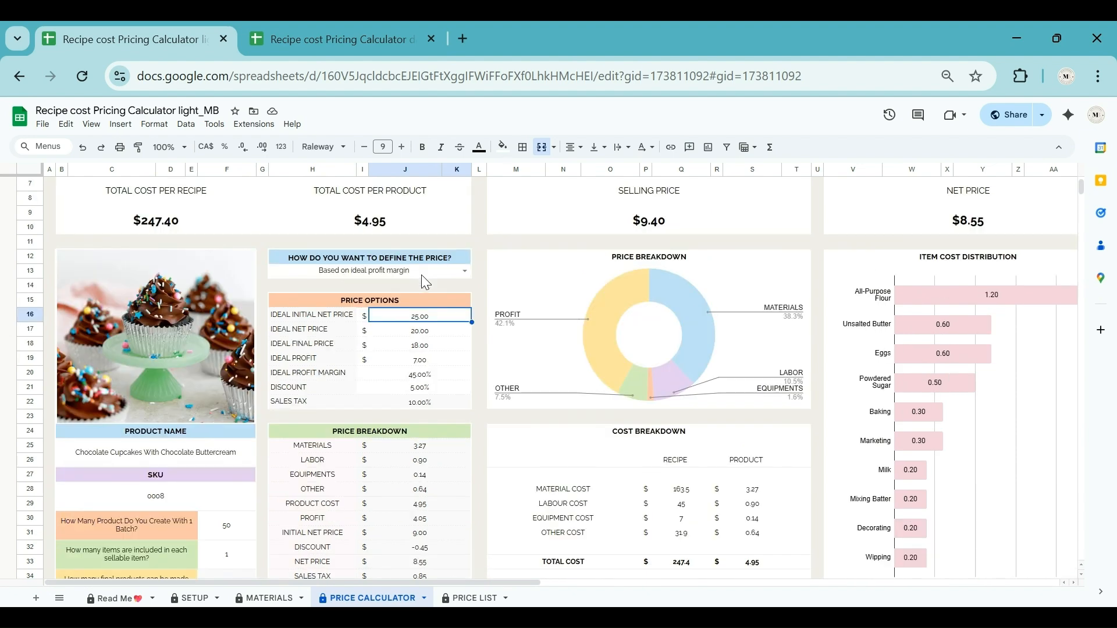
Step: Check the available methods for defining the price and examine the price breakdown
click(464, 271)
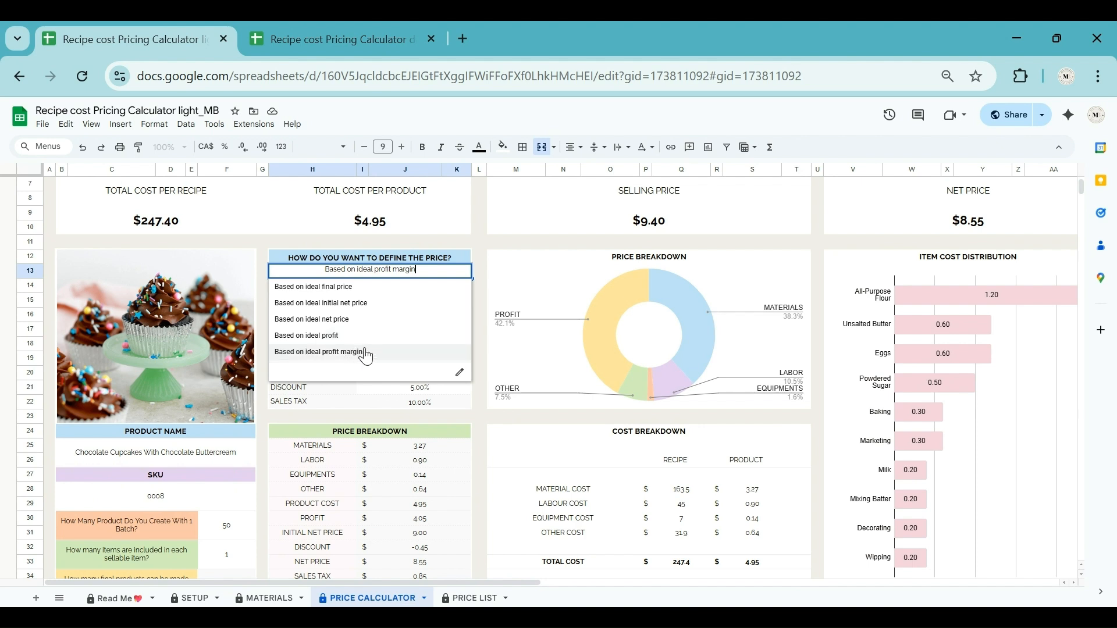
click(478, 313)
scroll(423, 421, down, 2)
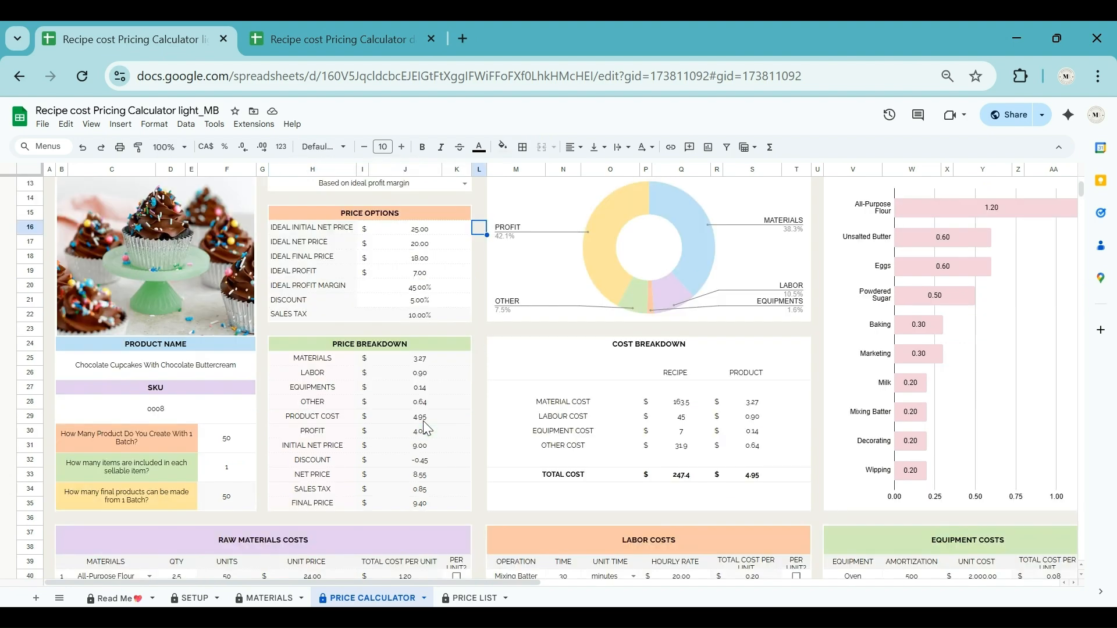
Step: Add Cocoa Powder as the ninth raw material with a quantity of 0.5
scroll(424, 428, down, 2)
scroll(425, 429, down, 2)
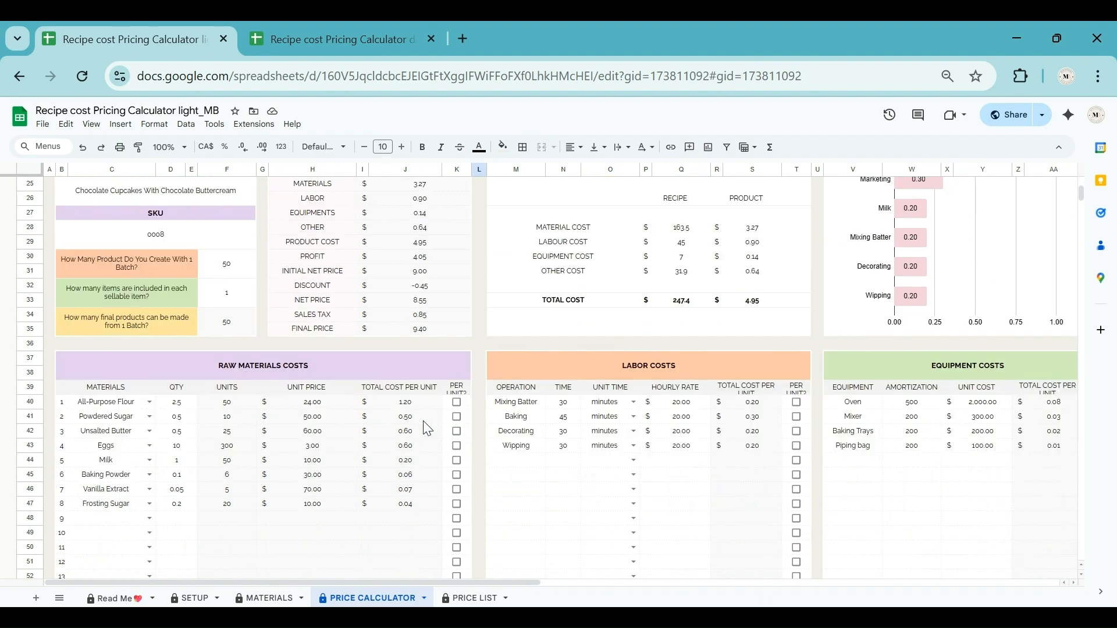
scroll(423, 420, down, 2)
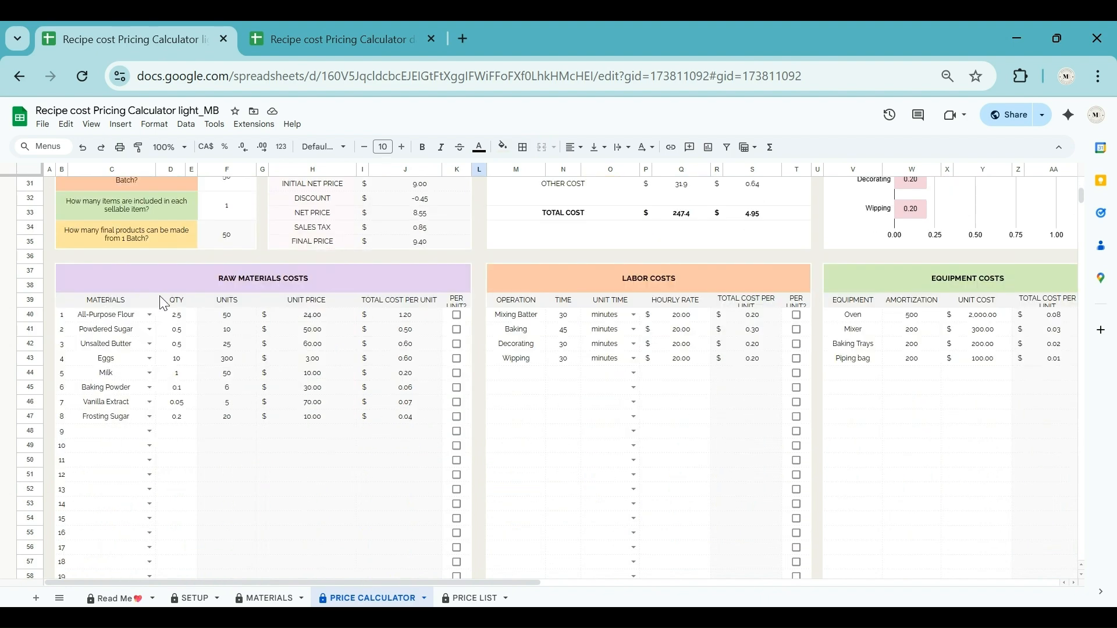
click(149, 431)
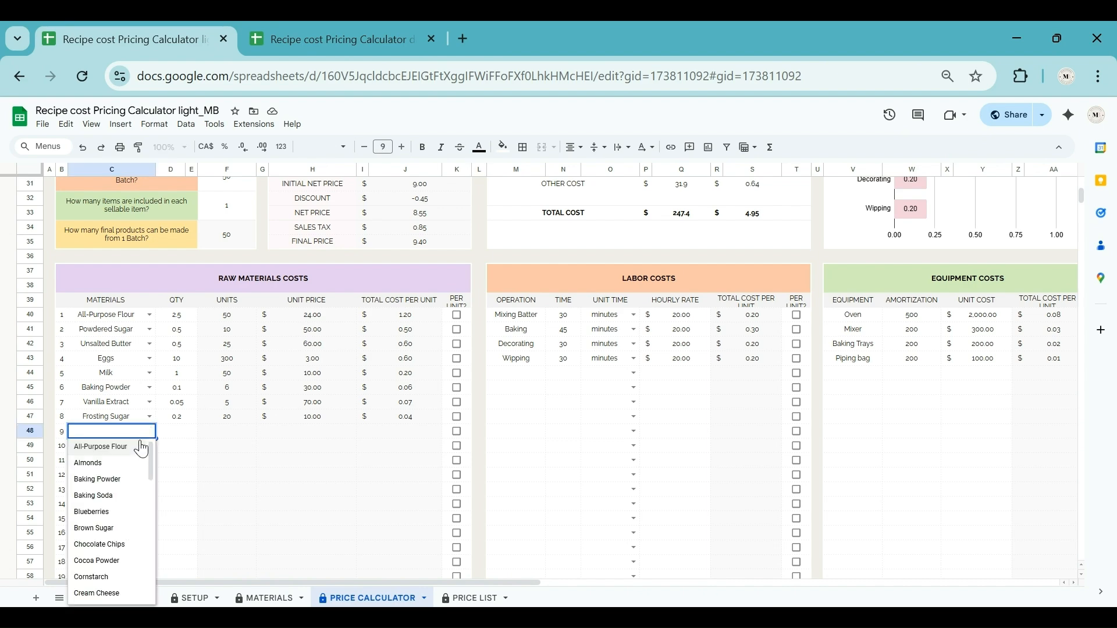
click(112, 562)
click(186, 433)
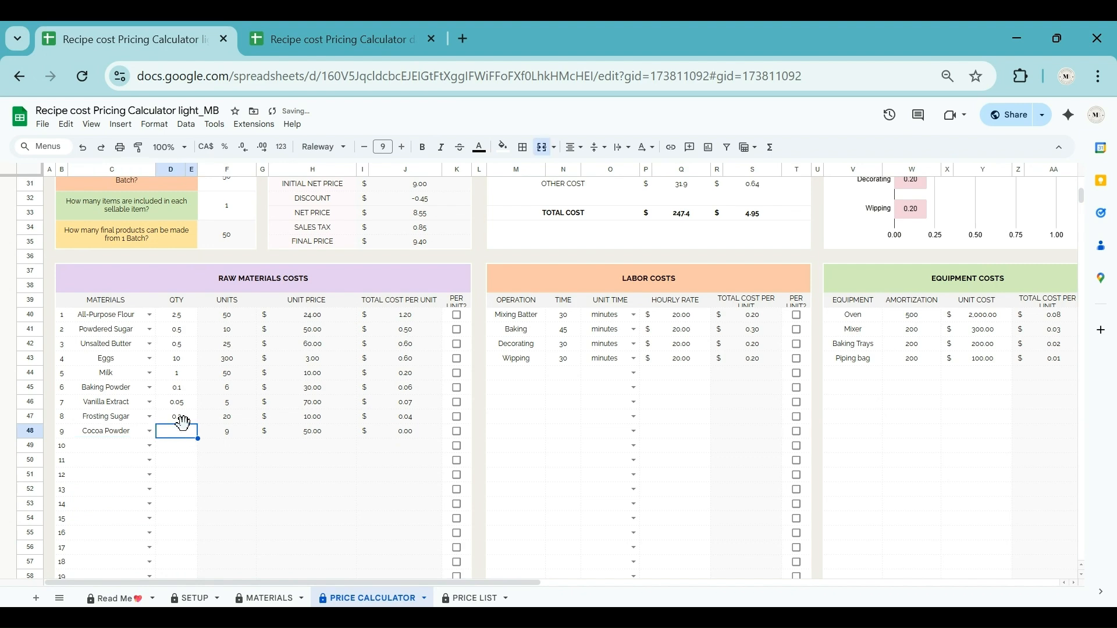
text(0.5)
key(Return)
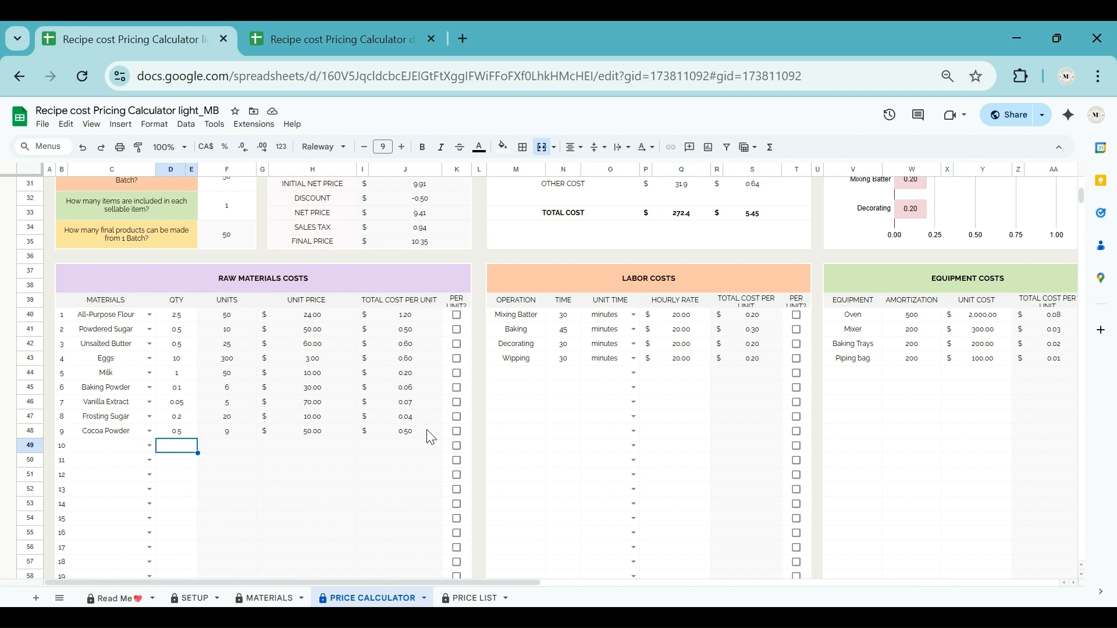
Step: Set the time of the Mixing Batter operation in the labor costs to 20 minutes
click(523, 372)
click(527, 319)
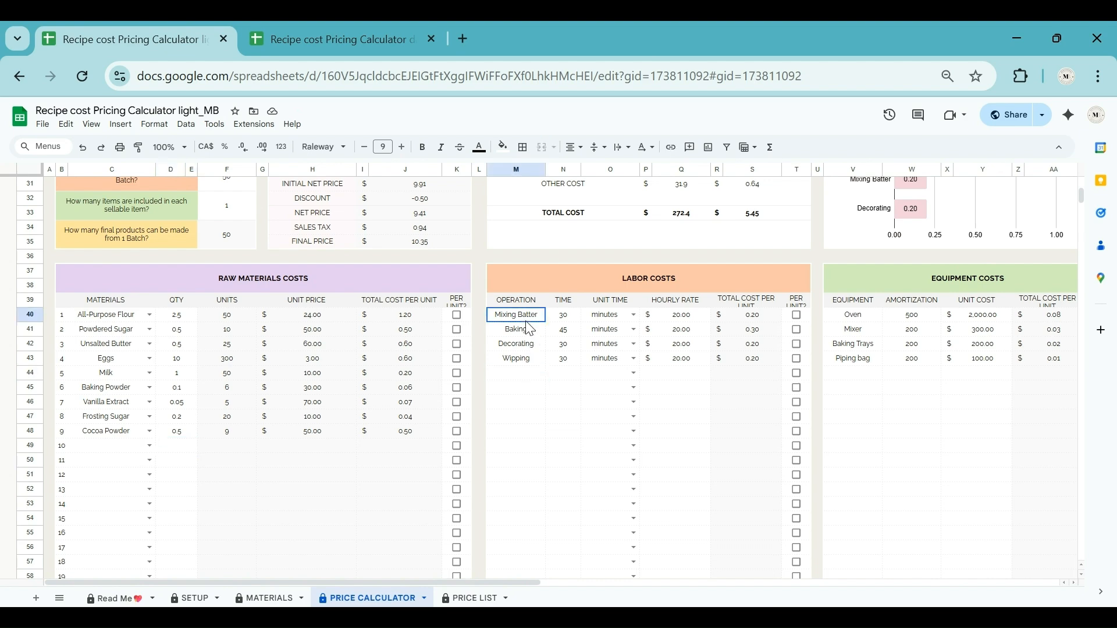
click(567, 317)
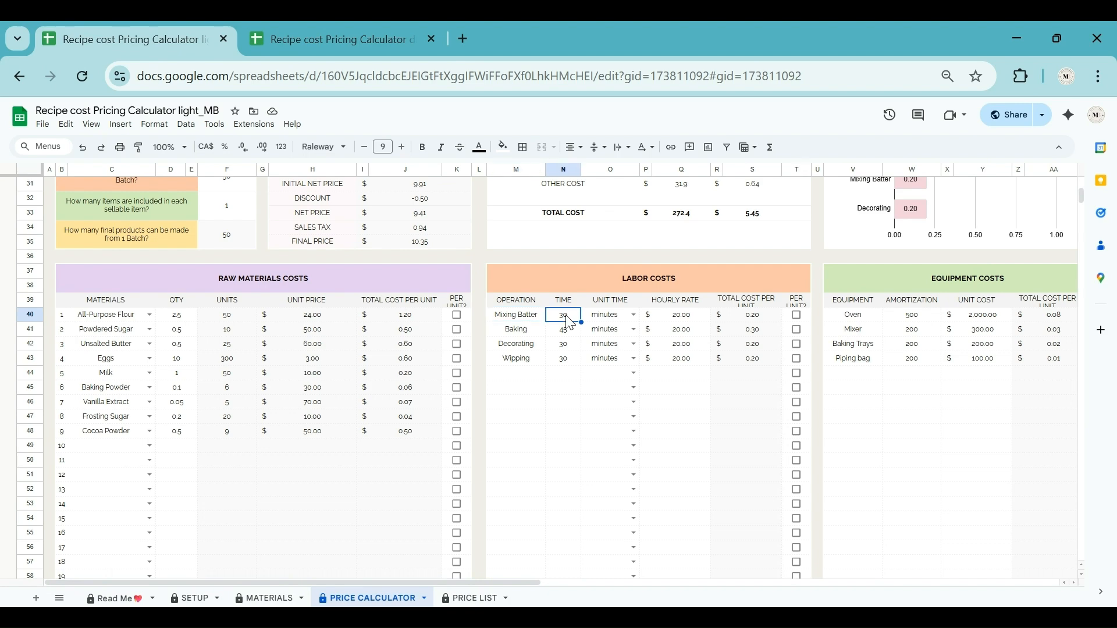
text(60)
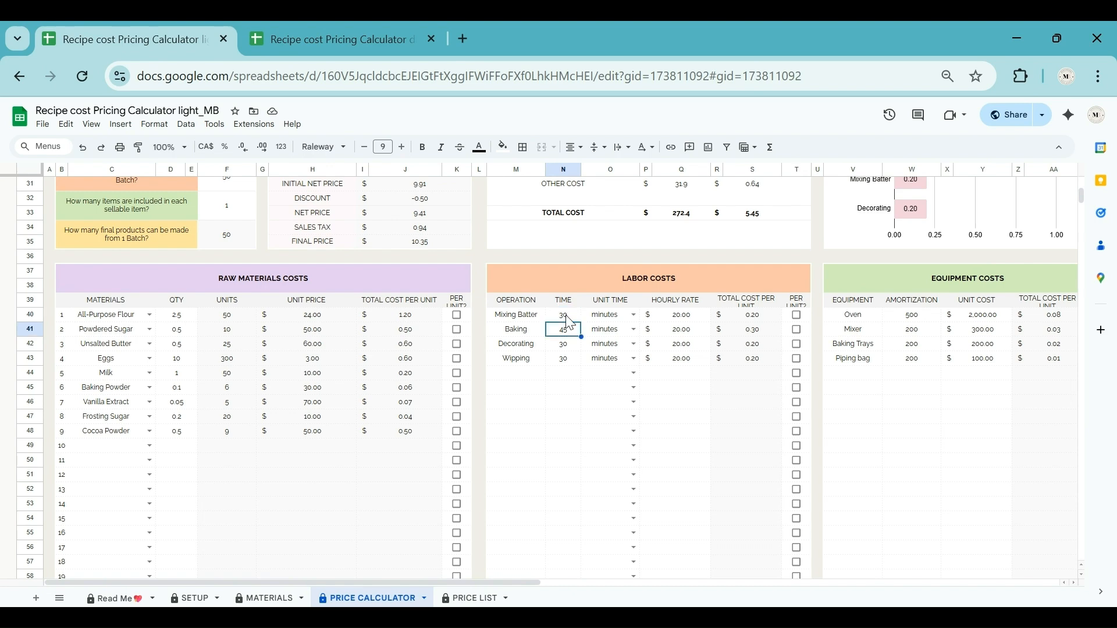
key(Return)
key(Return)
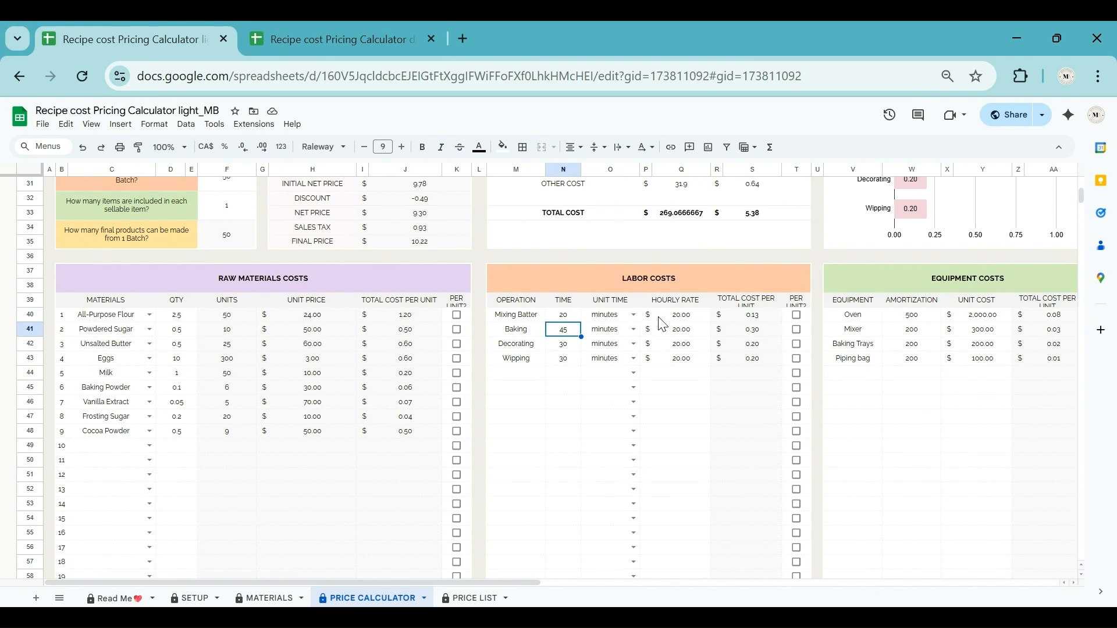
Step: Examine the equipment costs with their amortization entries, and the marketing and shipping items under other costs
drag(521, 581, 783, 581)
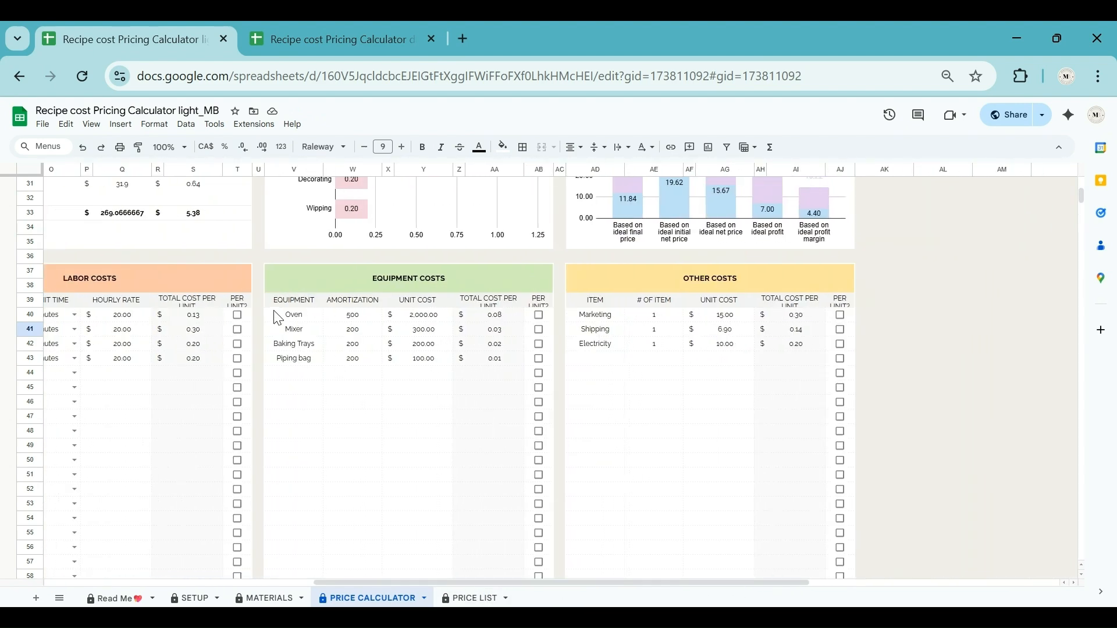
click(291, 317)
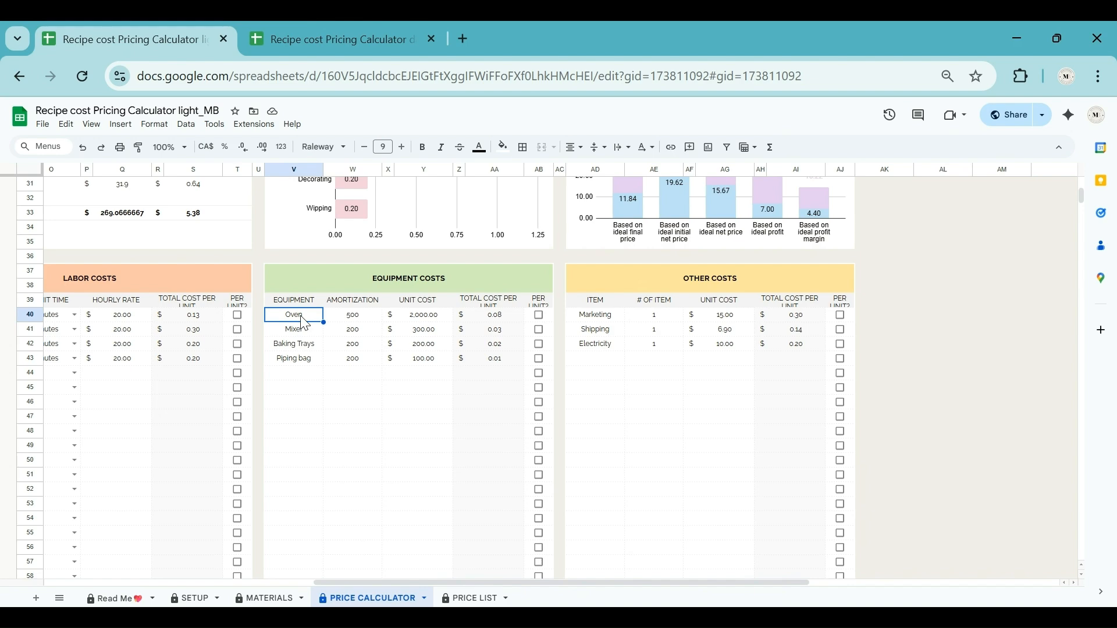
click(347, 320)
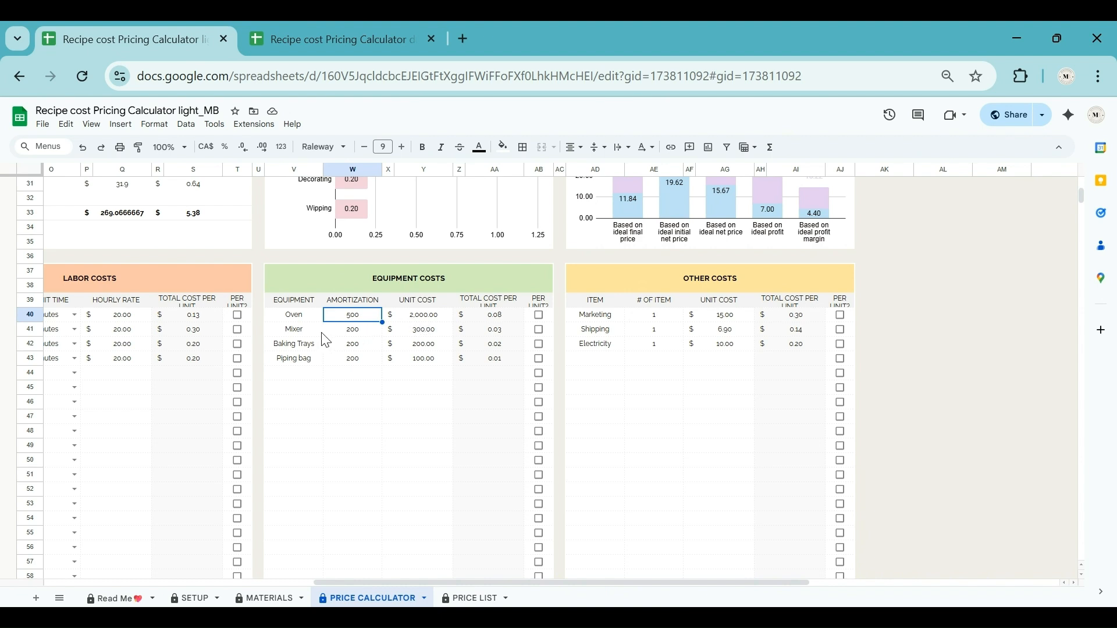
click(365, 348)
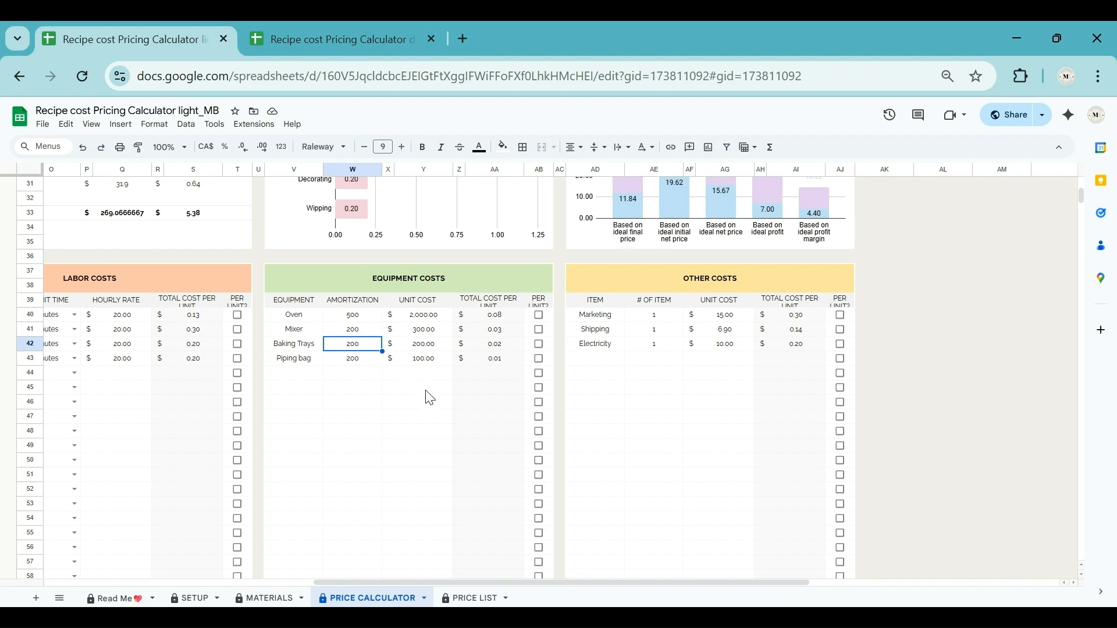
scroll(448, 407, down, 12)
scroll(456, 413, down, 2)
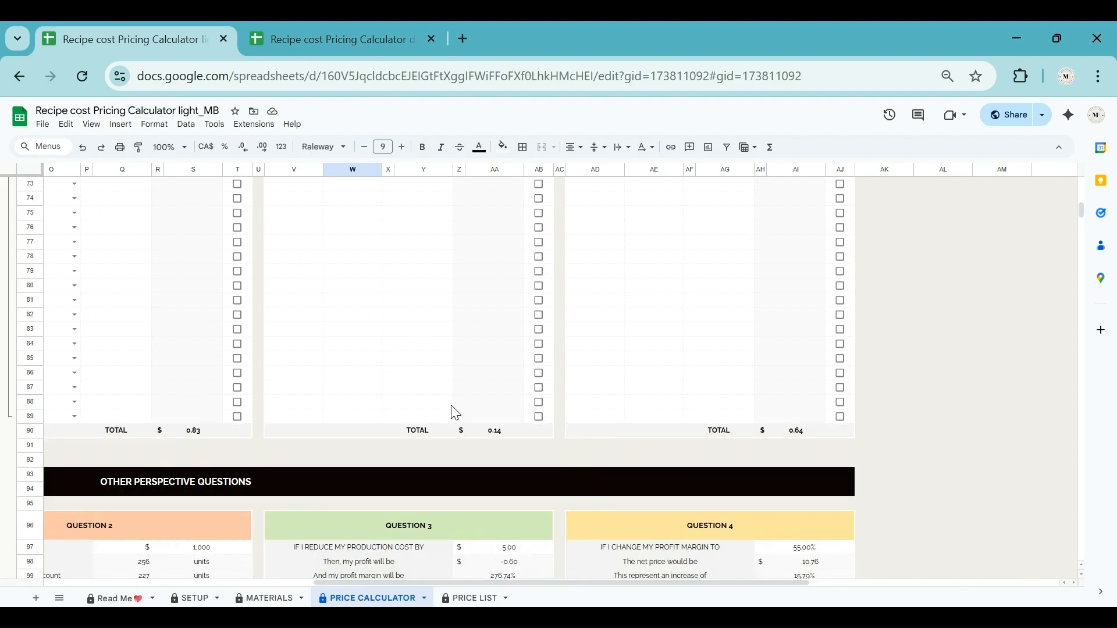
scroll(455, 413, up, 14)
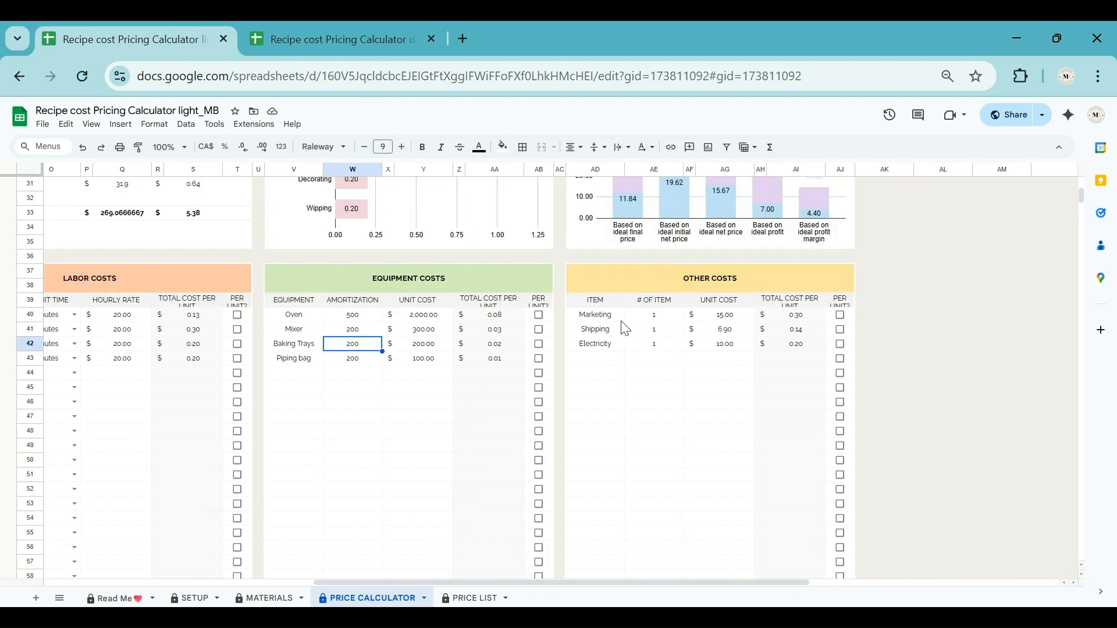
click(611, 326)
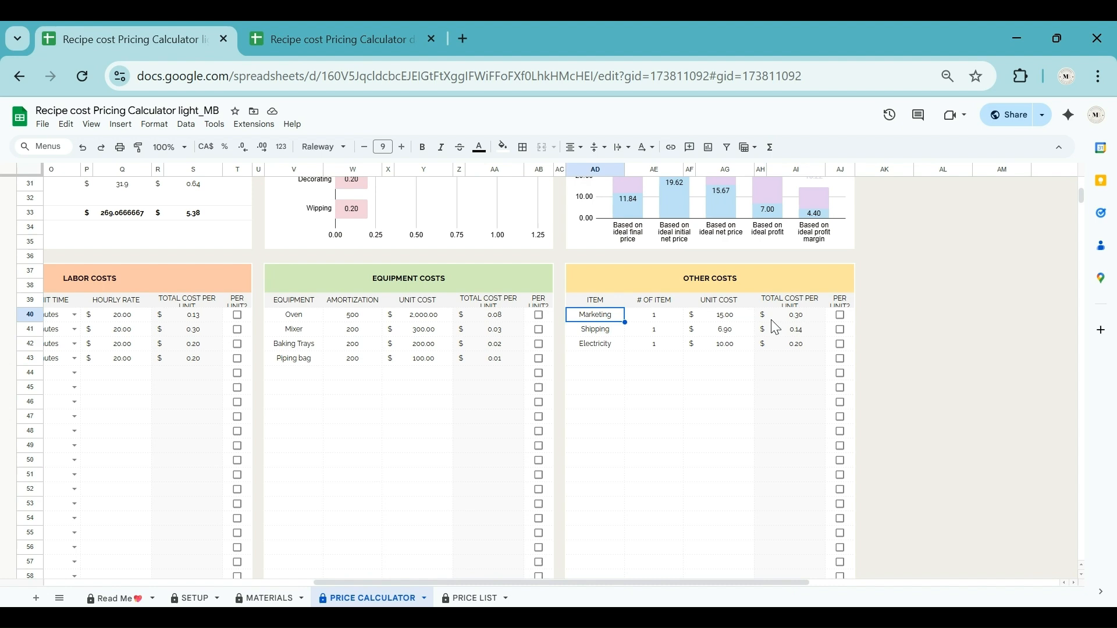
click(603, 332)
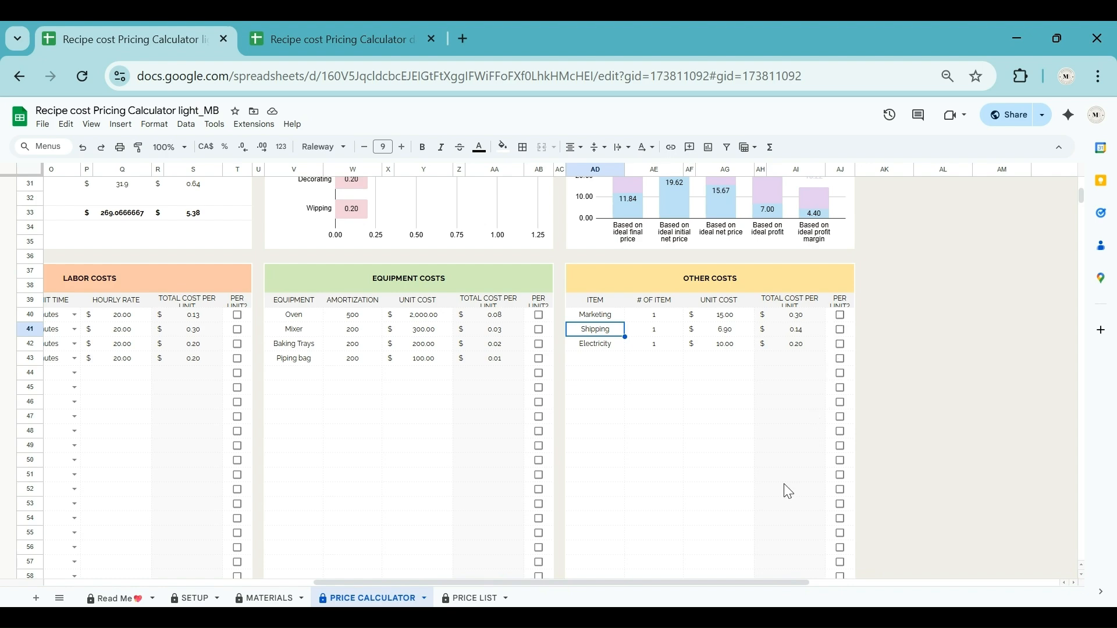
Step: Add Cherry as the tenth raw material with a quantity of 1, and mark it as a per-unit cost
drag(758, 582, 319, 582)
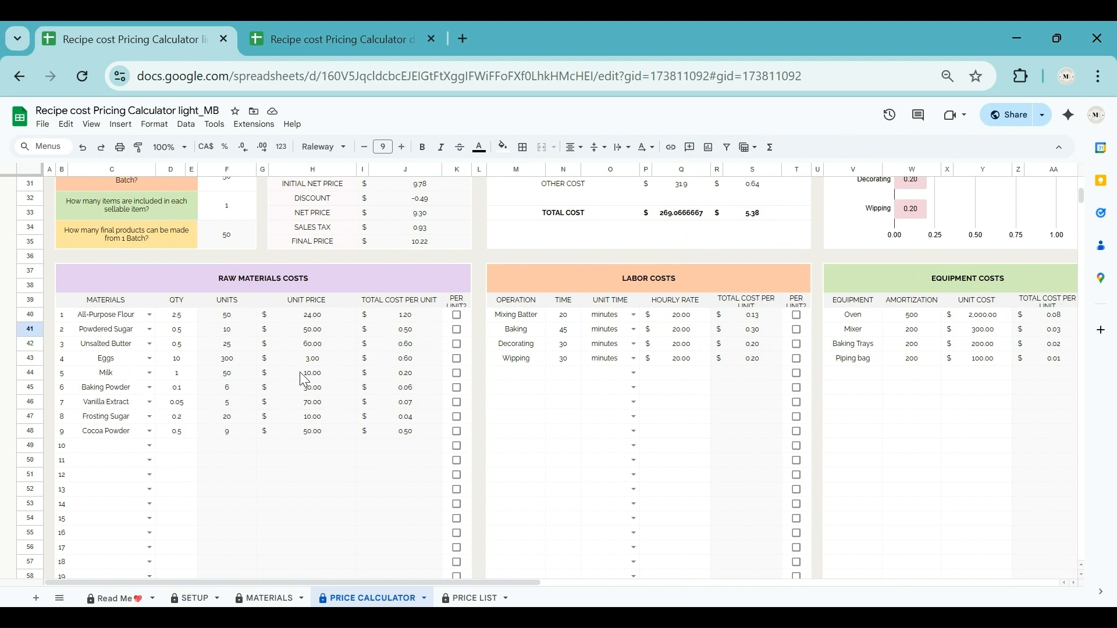
click(139, 446)
click(115, 316)
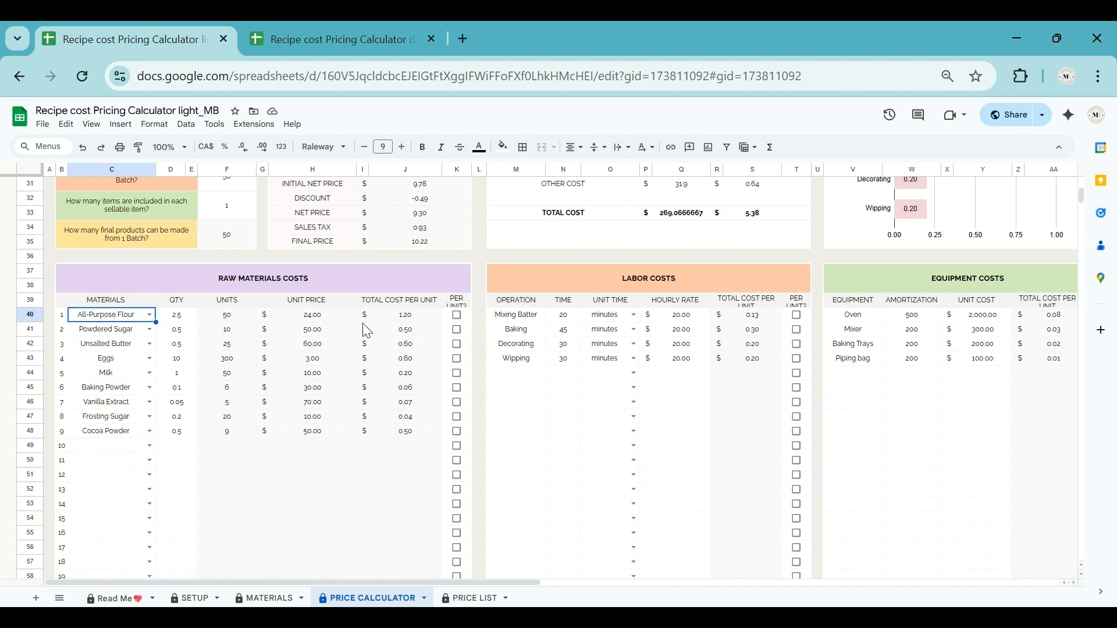
click(149, 448)
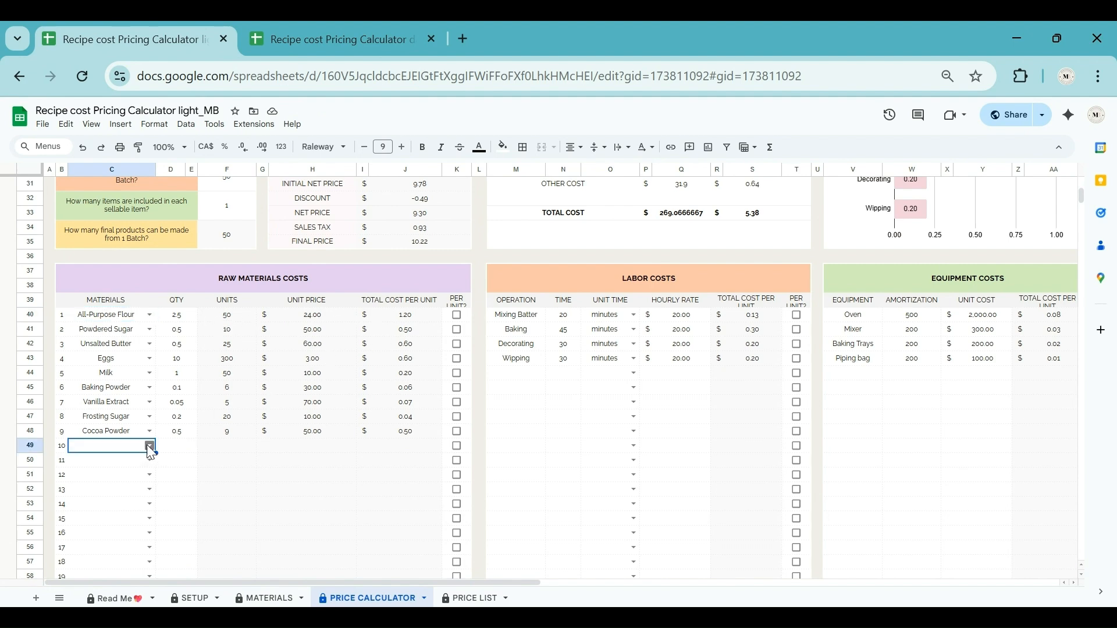
click(150, 446)
text(Cher)
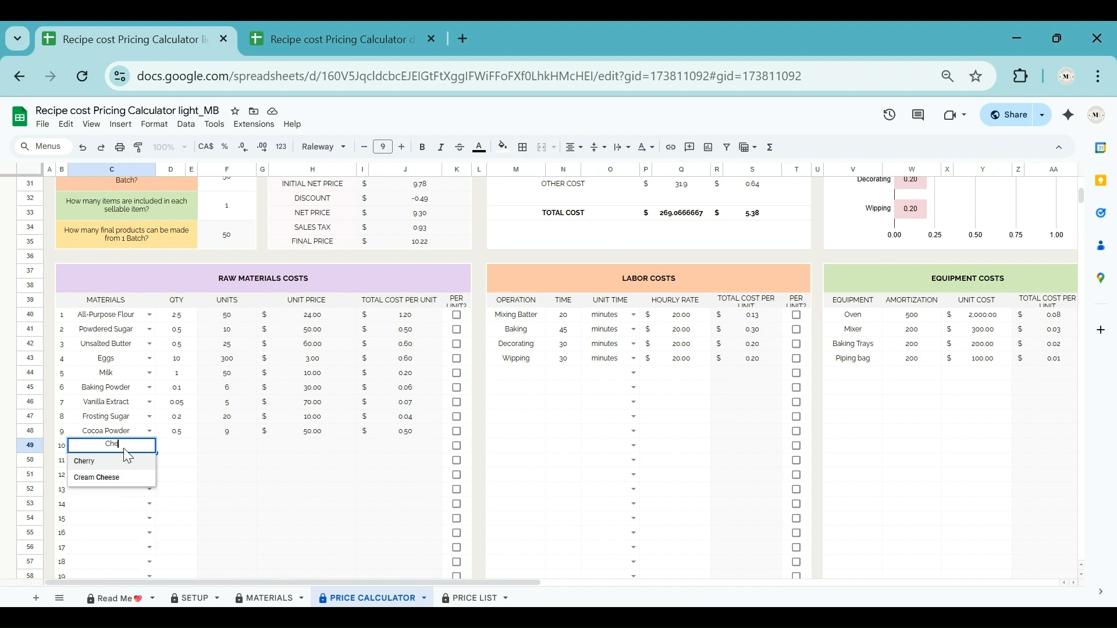
click(116, 463)
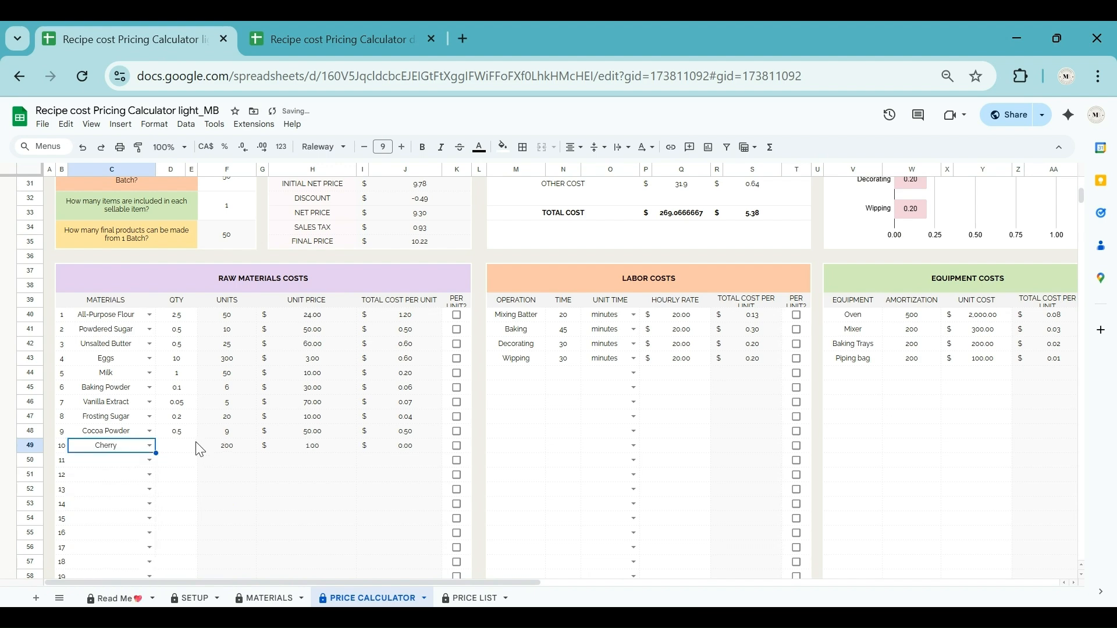
click(194, 448)
text(1)
click(456, 446)
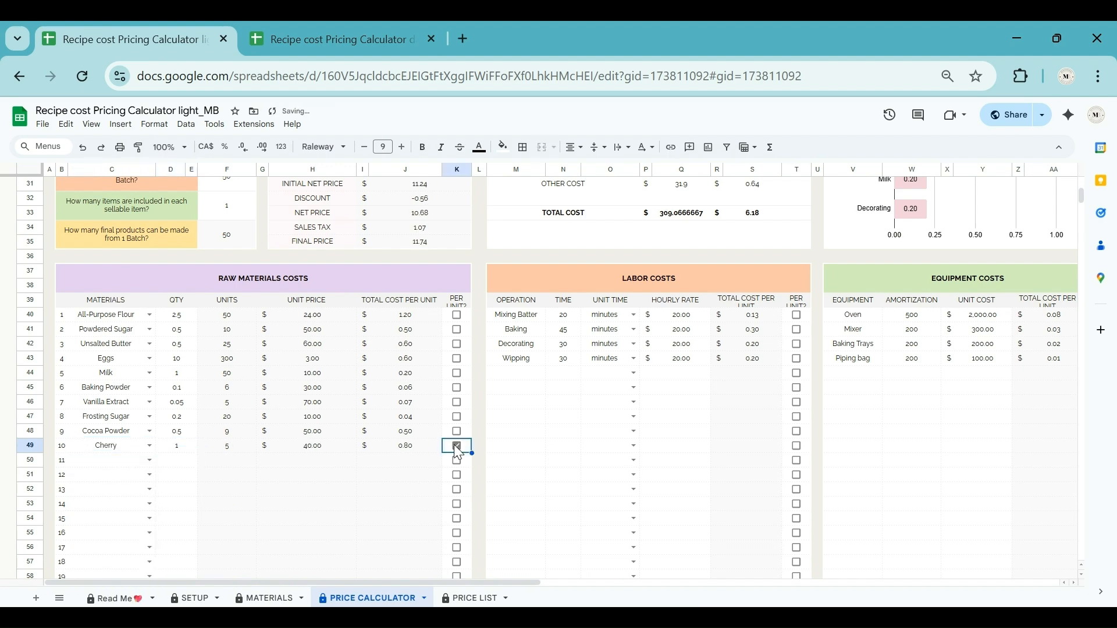
click(185, 445)
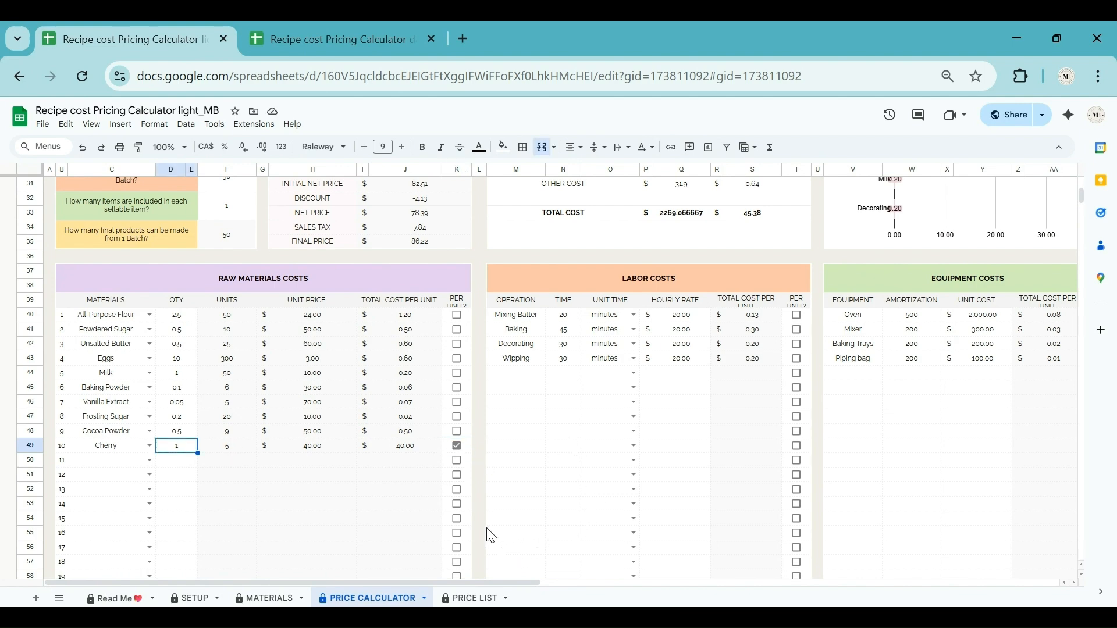
scroll(445, 541, up, 5)
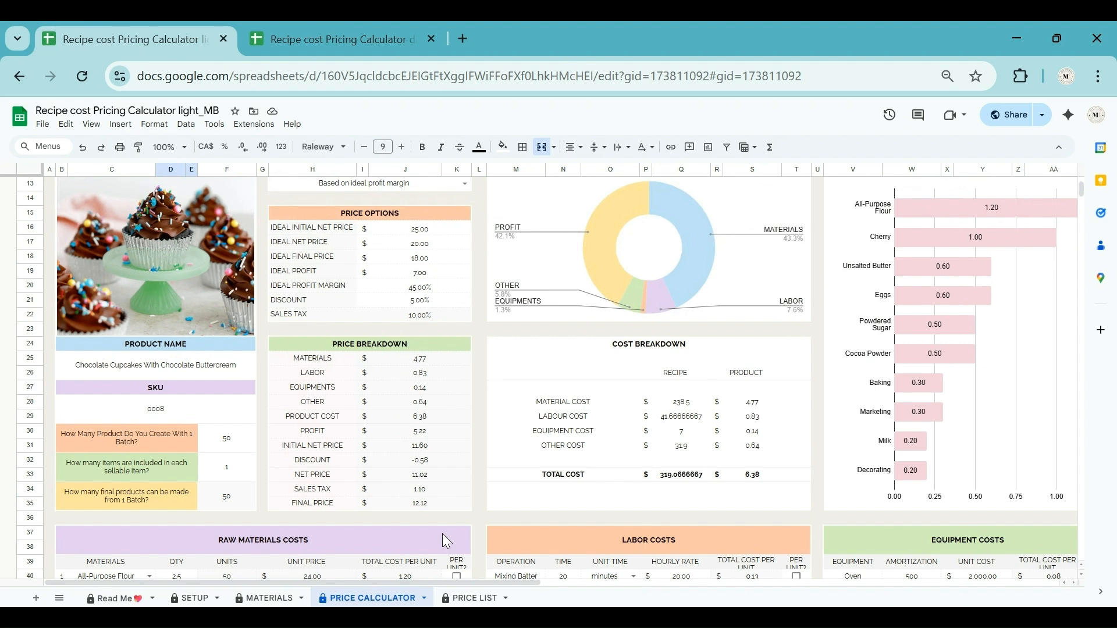
Step: Collapse the grouped cost rows below raw material 25, and expand them again
scroll(442, 533, down, 10)
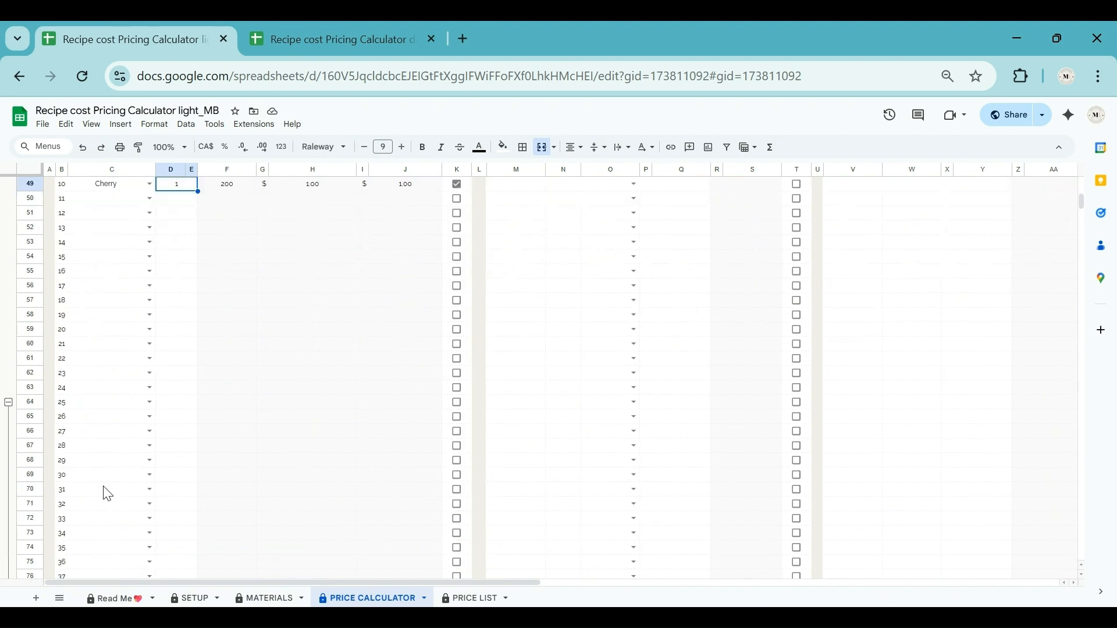
click(9, 404)
click(685, 409)
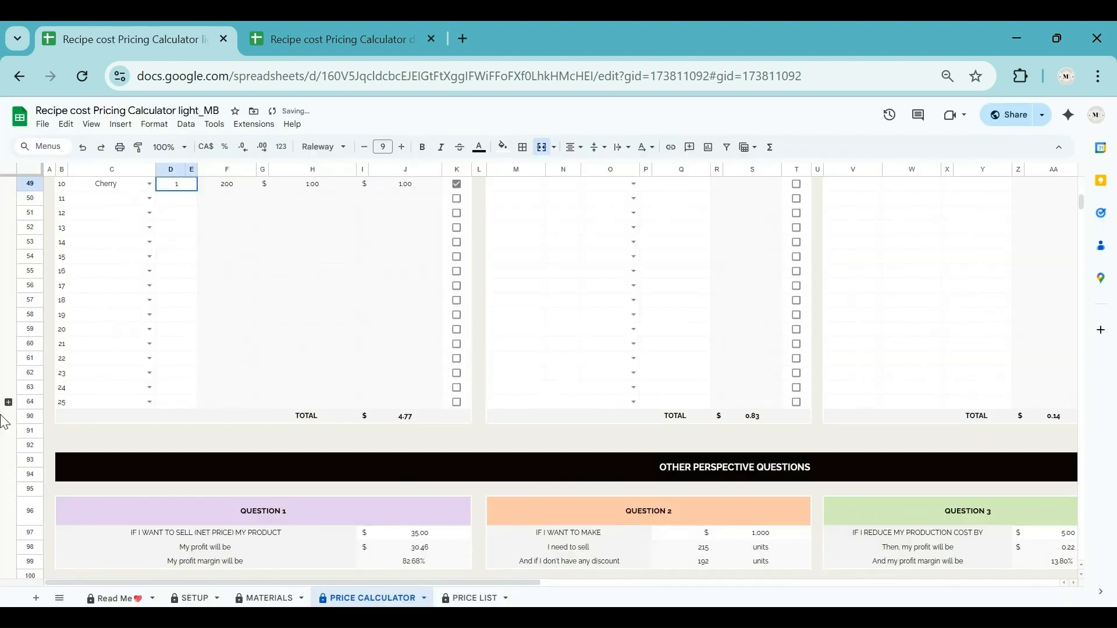
click(9, 403)
click(515, 377)
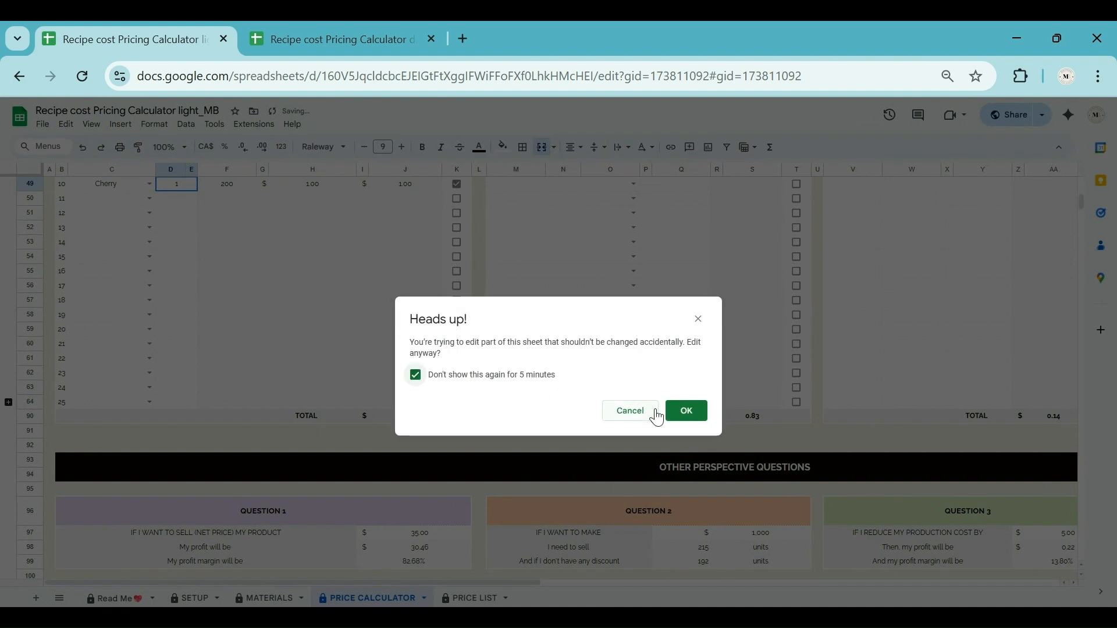
click(686, 411)
Step: Examine the extra raw material rows 26 to 50, and check the cost breakdown and price summary
click(88, 425)
scroll(88, 425, down, 6)
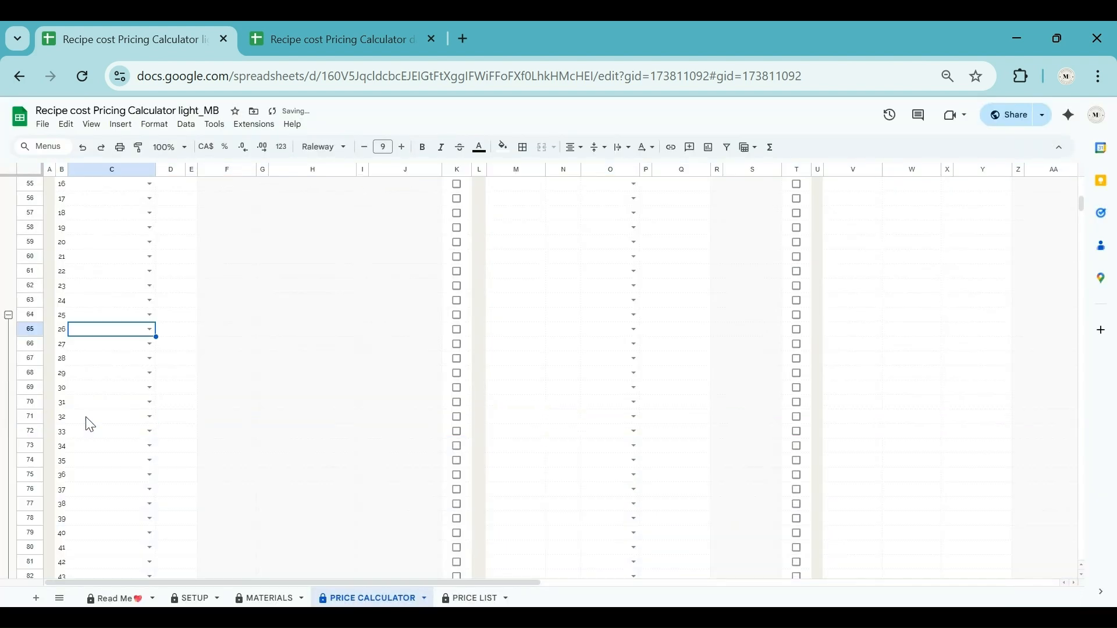
scroll(85, 417, down, 1)
scroll(85, 417, up, 2)
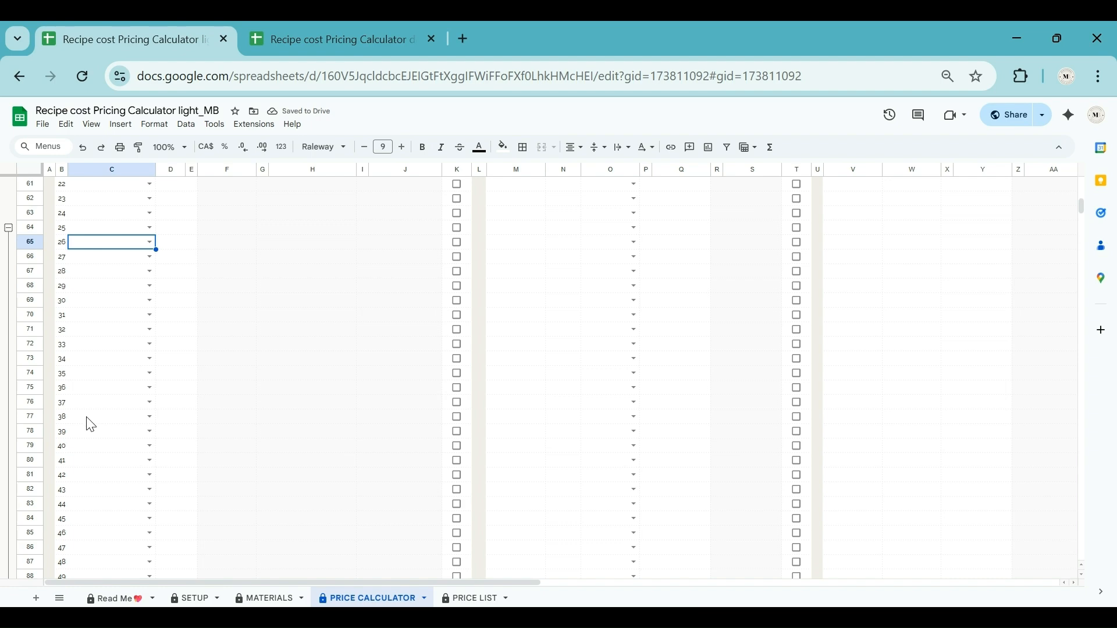
scroll(93, 361, down, 4)
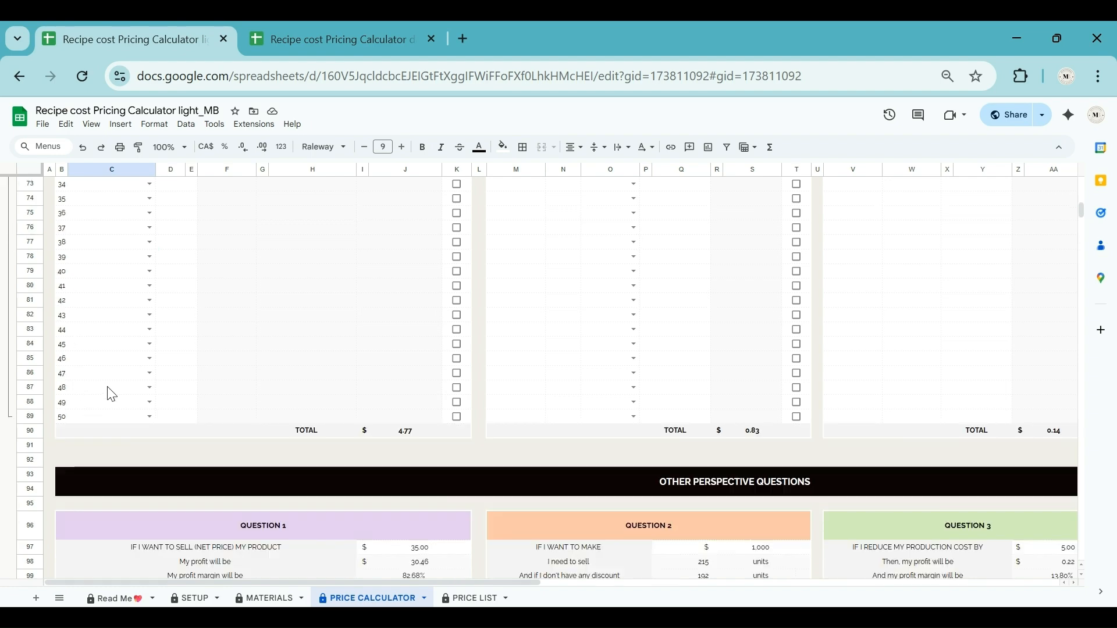
scroll(386, 414, up, 15)
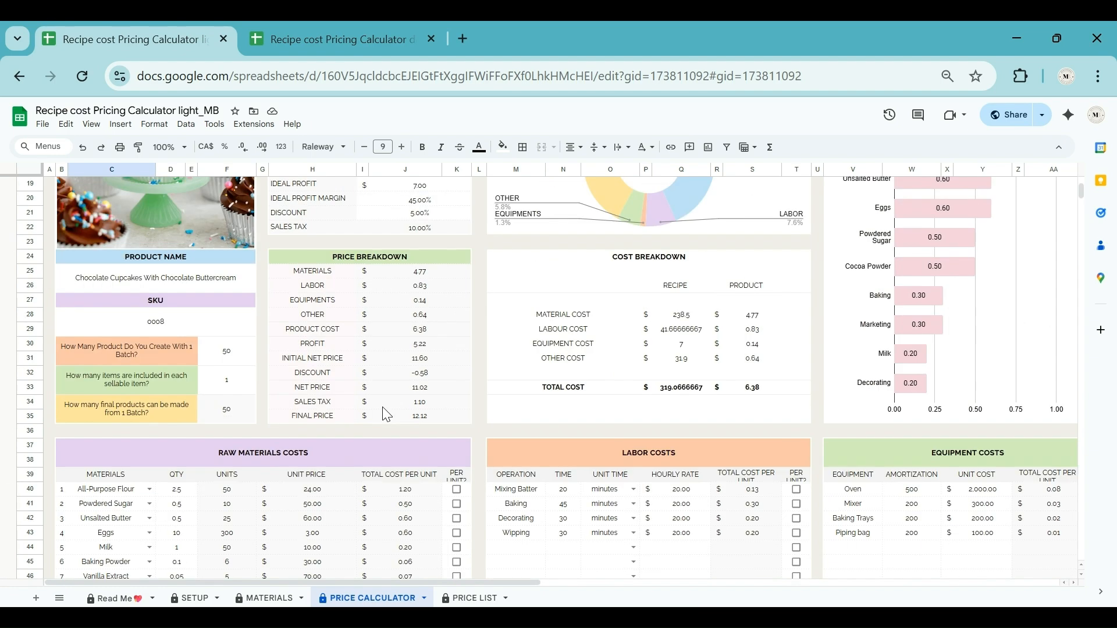
scroll(384, 414, up, 4)
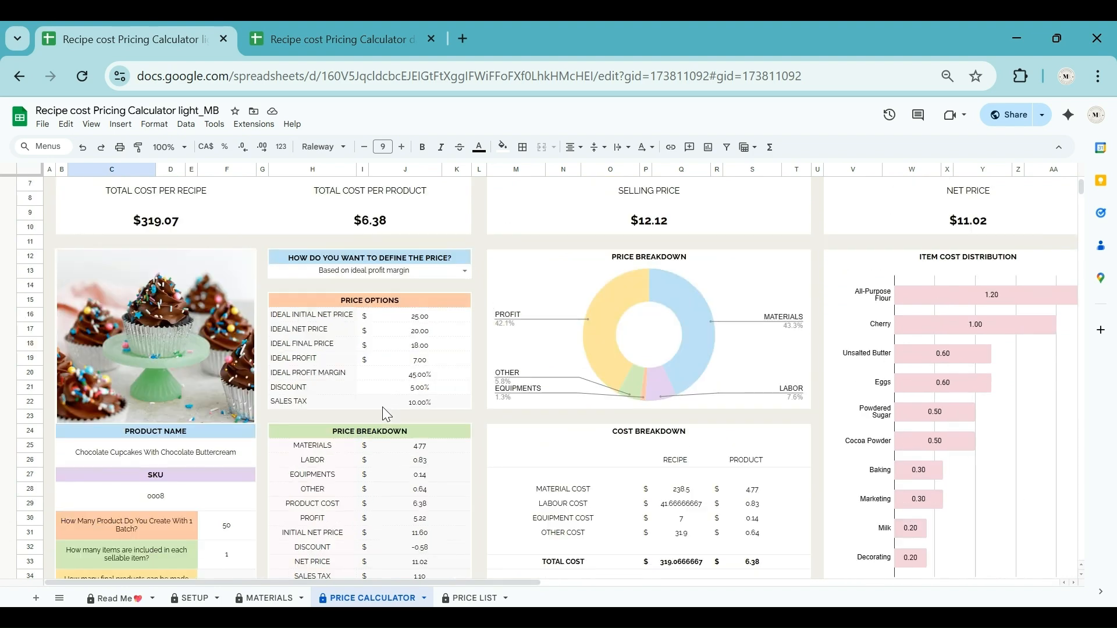
Step: Examine the price options, the price and cost breakdowns, and the item cost distribution and pricing strategy charts
scroll(382, 405, down, 2)
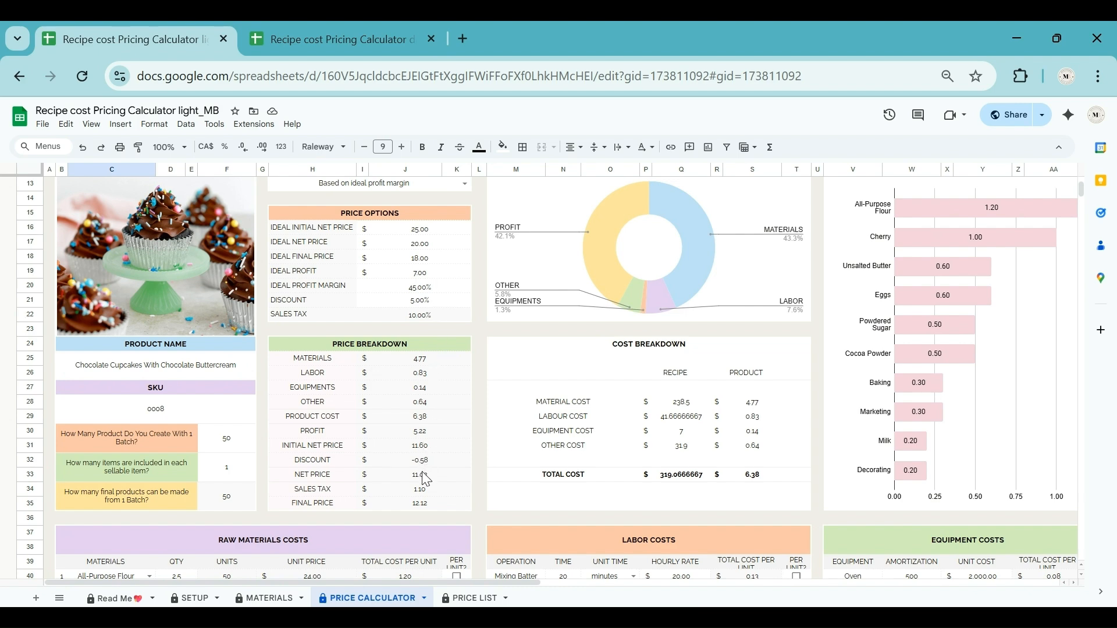
scroll(425, 479, up, 2)
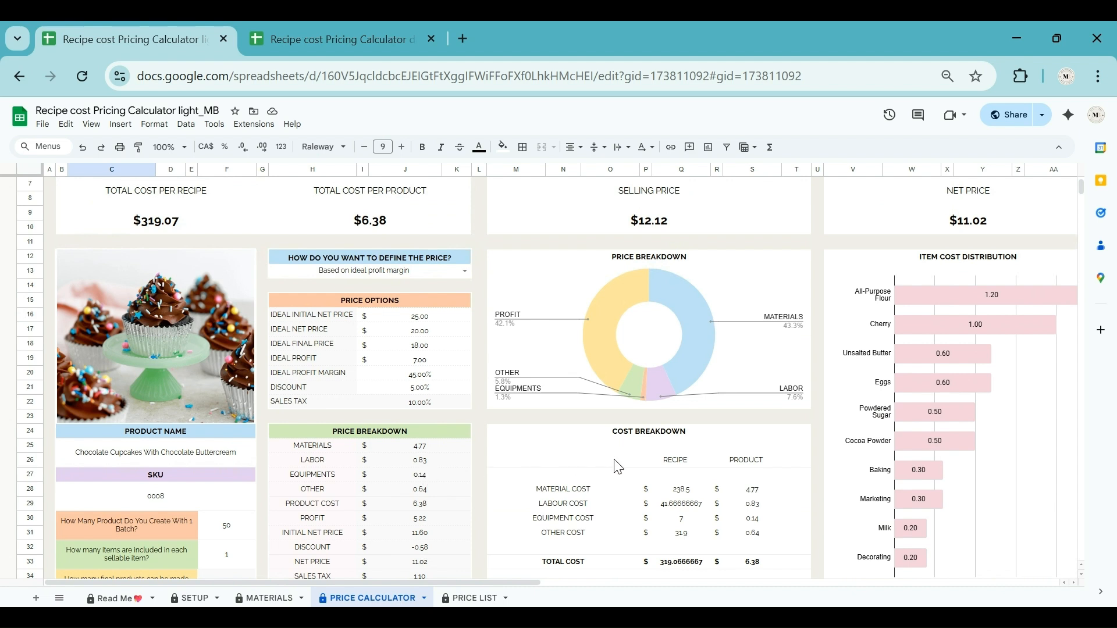
scroll(617, 466, down, 4)
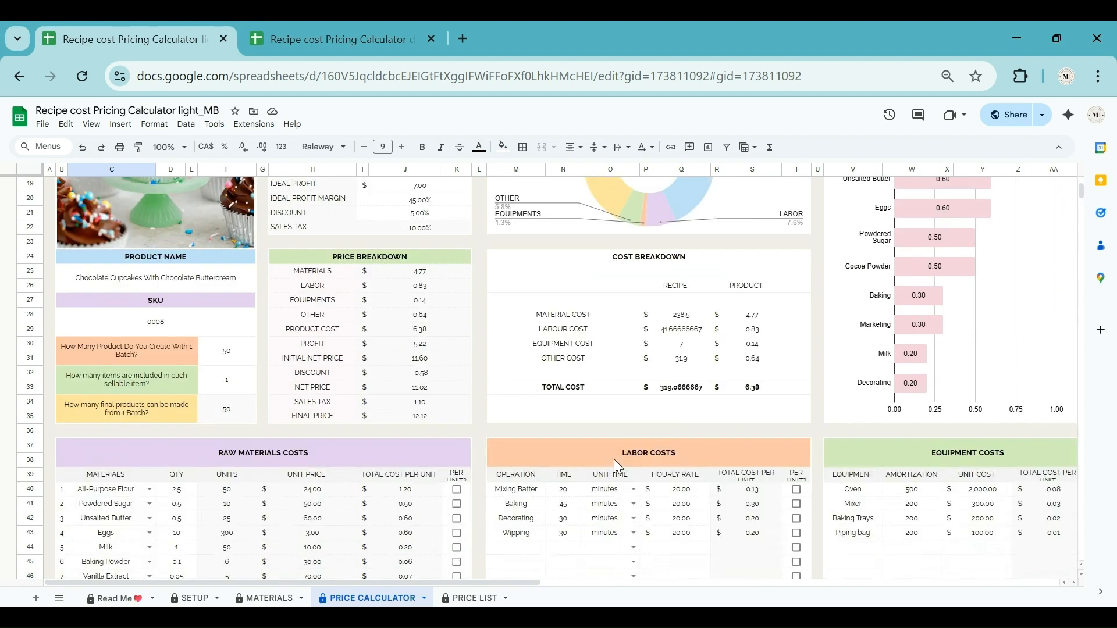
scroll(613, 460, up, 4)
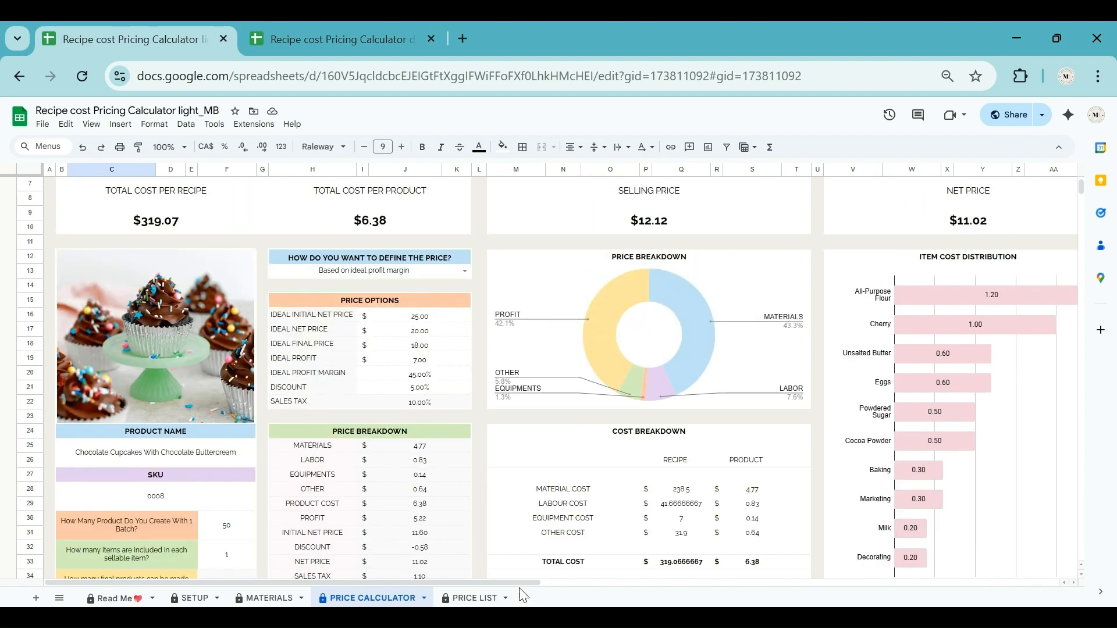
drag(520, 582, 713, 588)
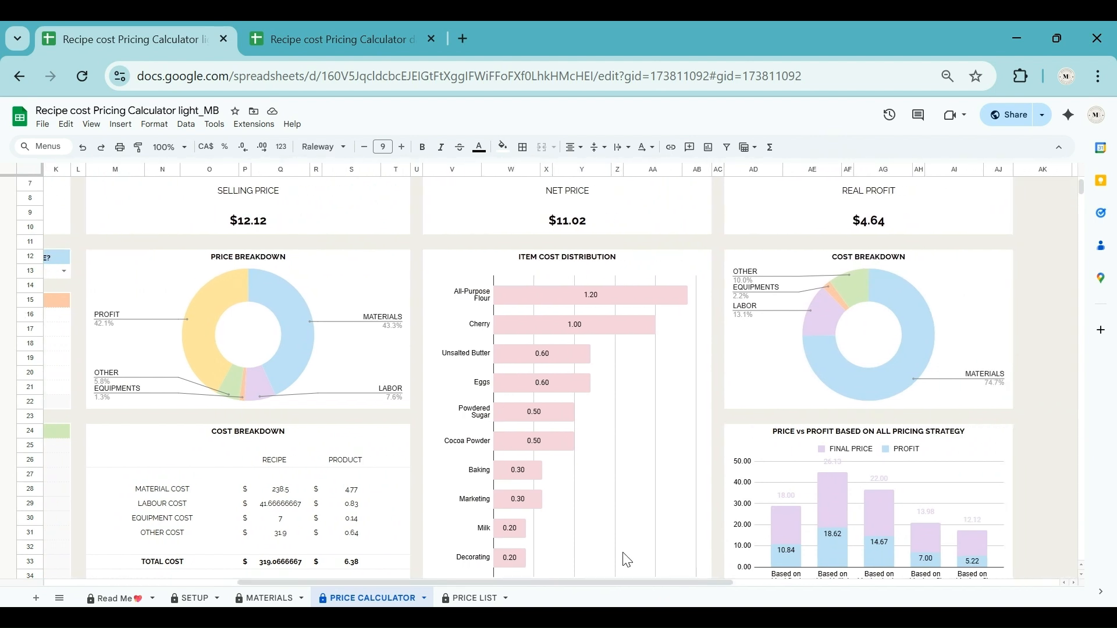
Step: Reduce the recipe labour cost in the cost breakdown to one decimal place
click(299, 504)
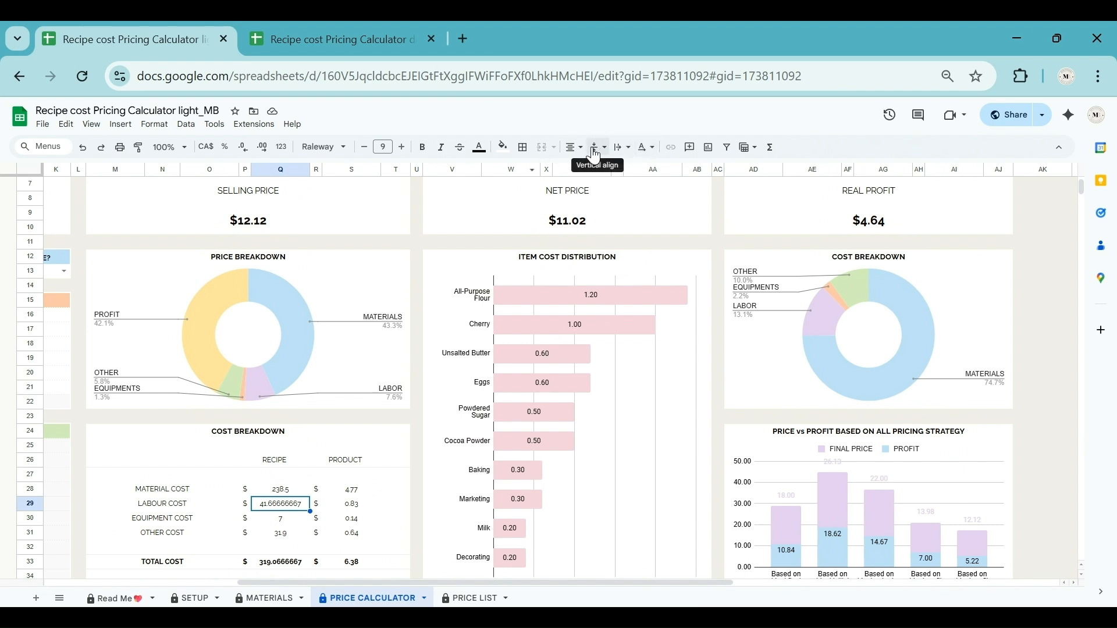
click(244, 149)
click(243, 148)
click(243, 149)
click(243, 150)
click(243, 150)
click(243, 150)
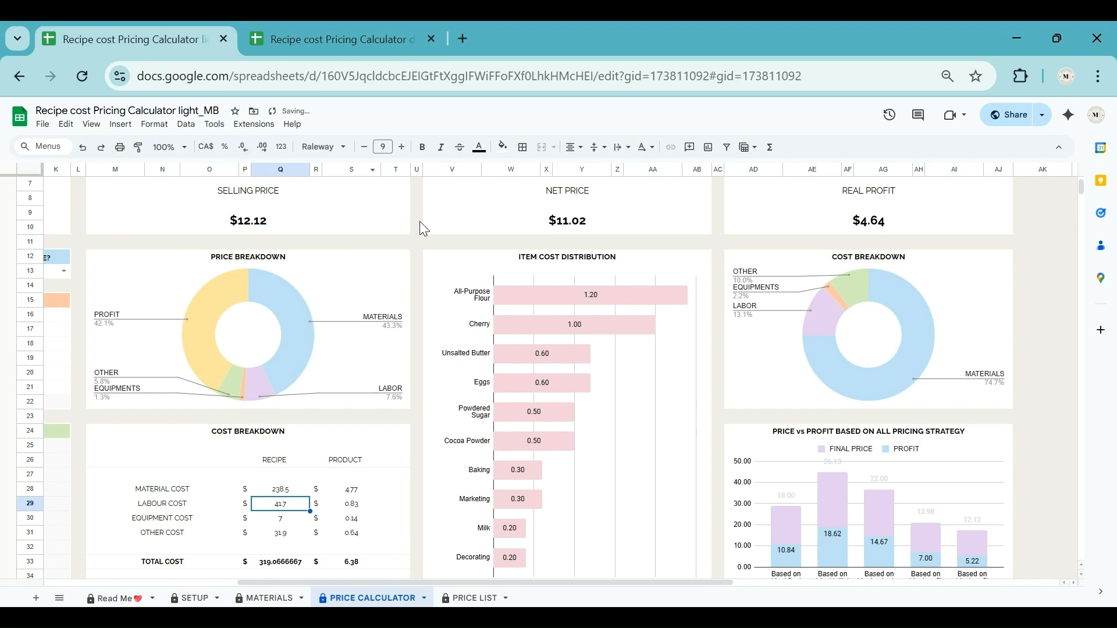
Step: Examine the other perspective questions below the cost tables
scroll(463, 419, down, 10)
scroll(460, 416, down, 6)
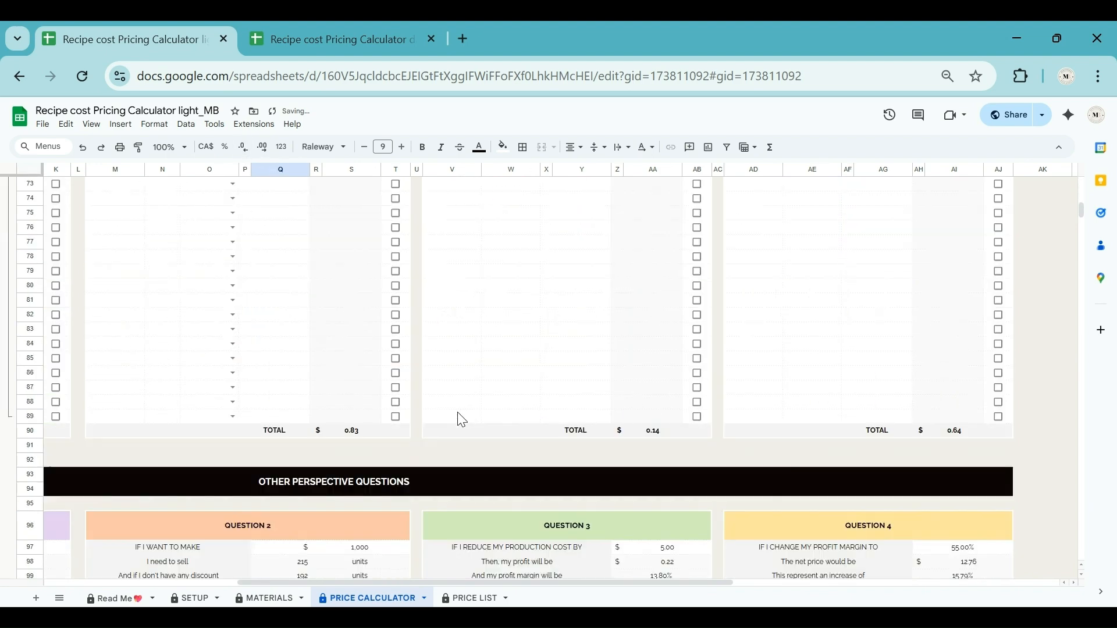
scroll(524, 454, down, 5)
drag(644, 584, 544, 584)
scroll(461, 496, up, 12)
Step: Copy the calculated product row B9 to R9 in the PRICE LIST sheet and paste it as values only into row 34
click(473, 598)
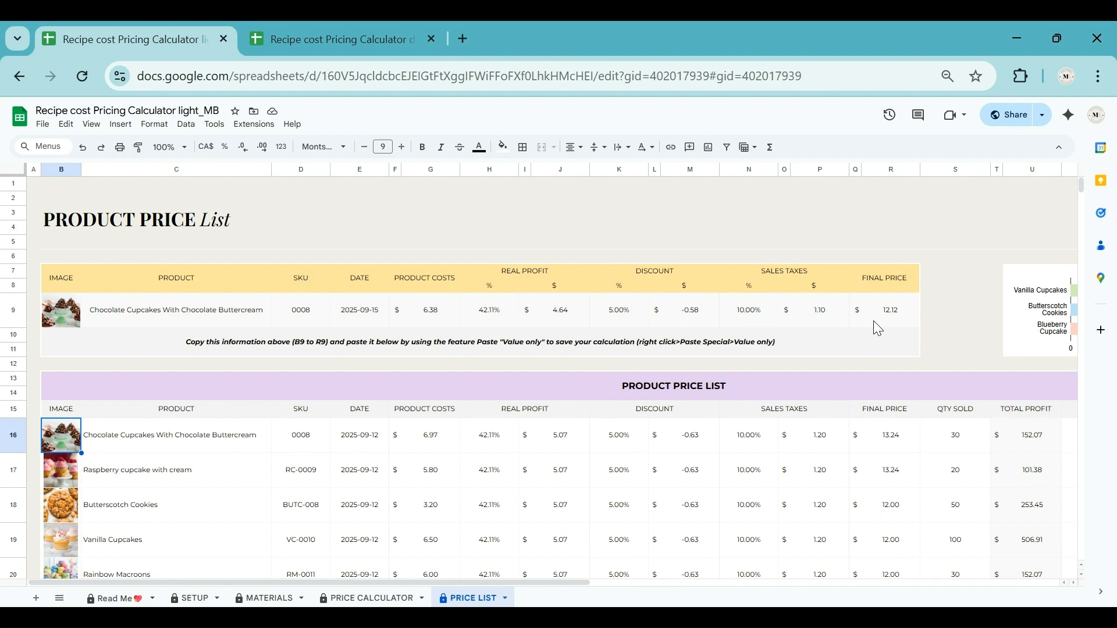
drag(64, 316, 864, 316)
key(ctrl+c)
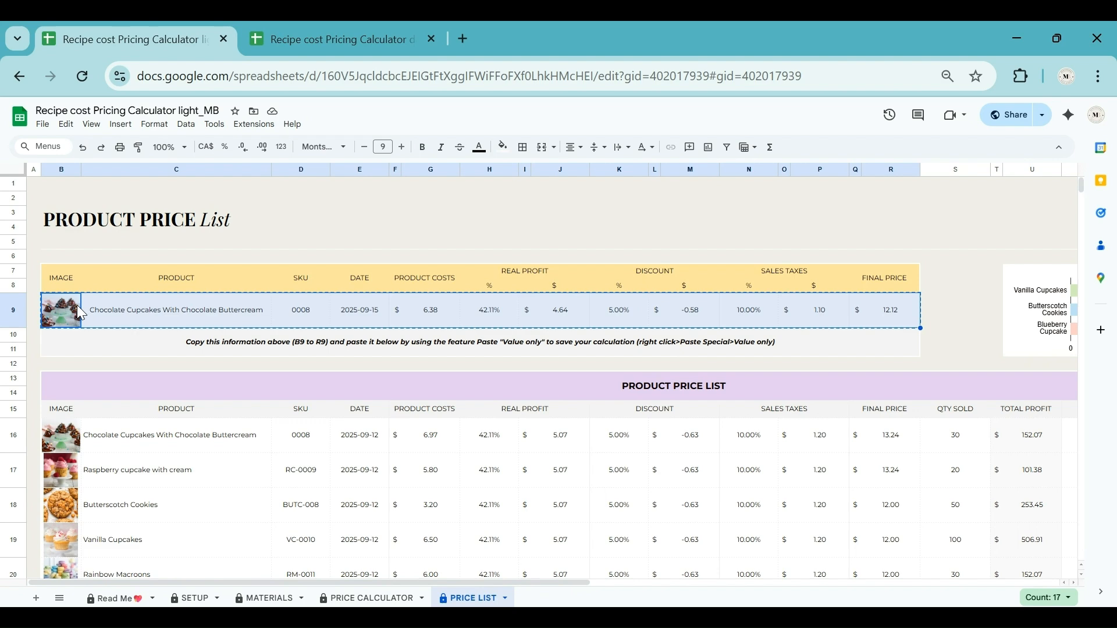
scroll(67, 309, down, 15)
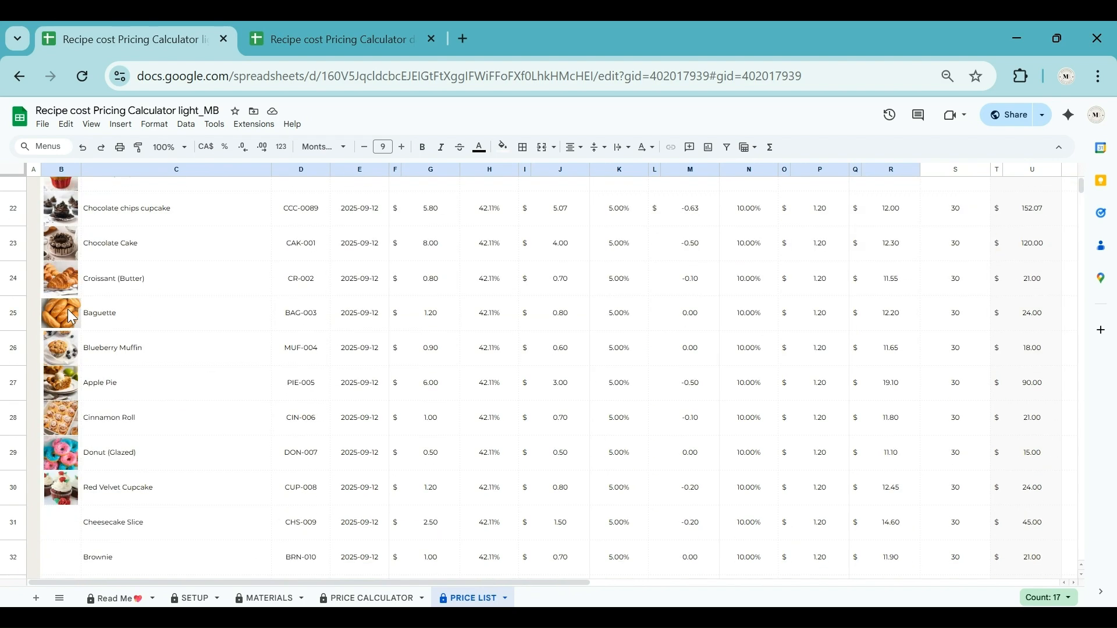
click(64, 283)
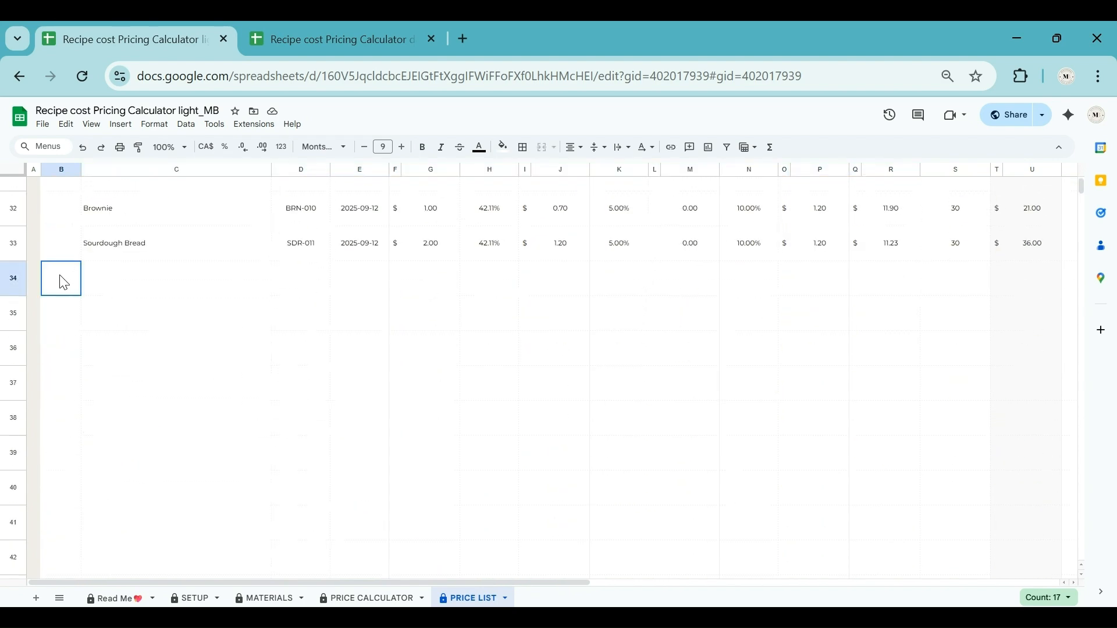
right_click(64, 282)
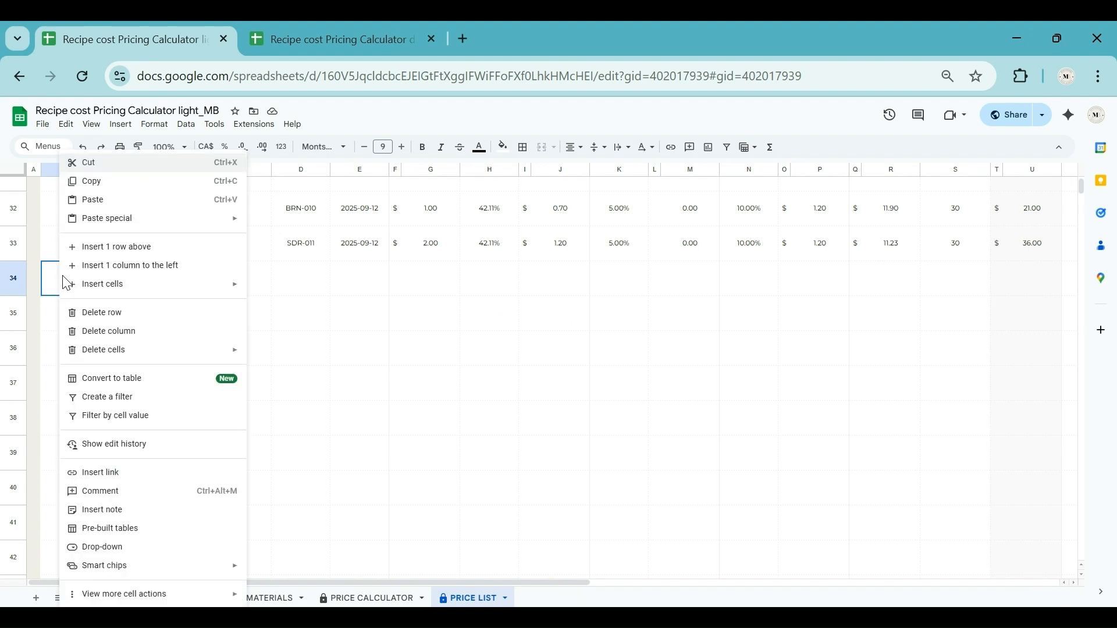
mouse_move(187, 219)
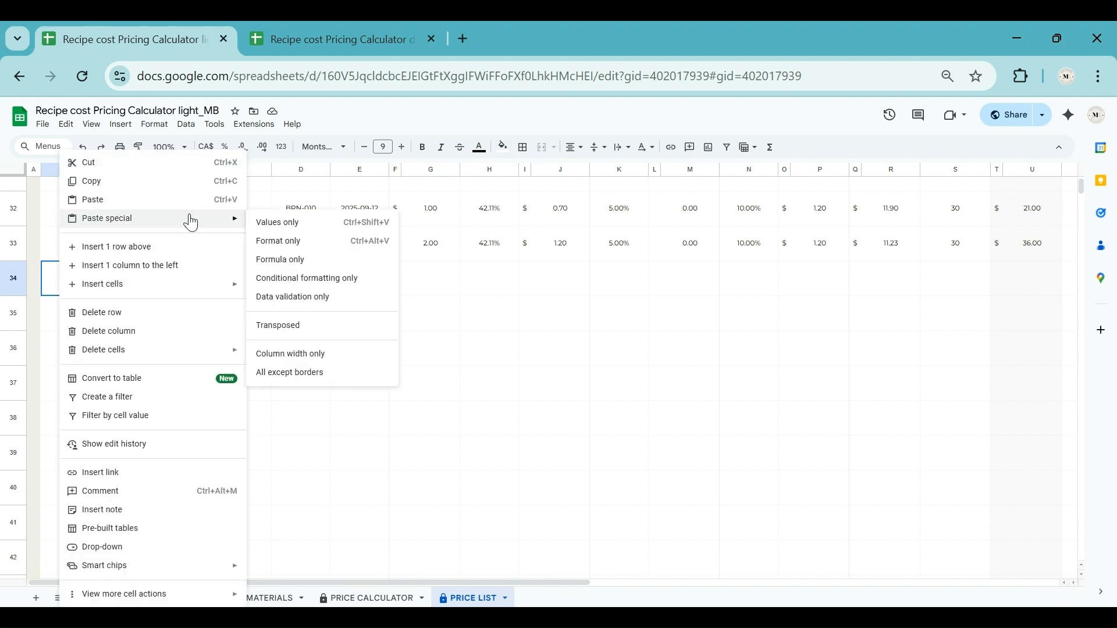
click(301, 226)
click(222, 311)
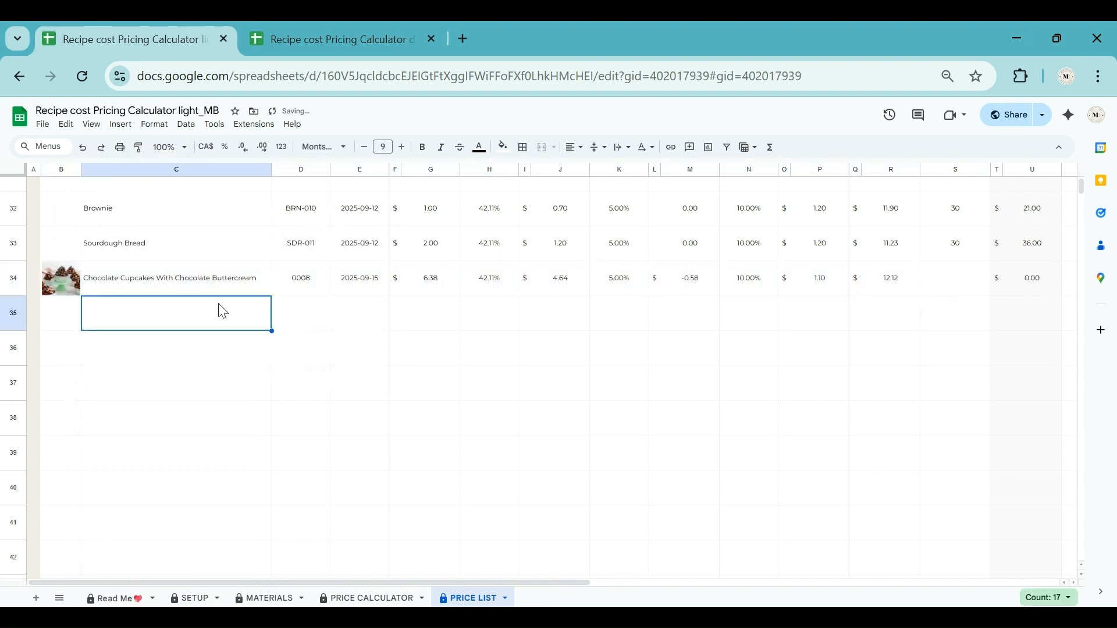
Step: Enter a quantity sold of 5 for the Chocolate Cupcakes entry in row 34
click(300, 279)
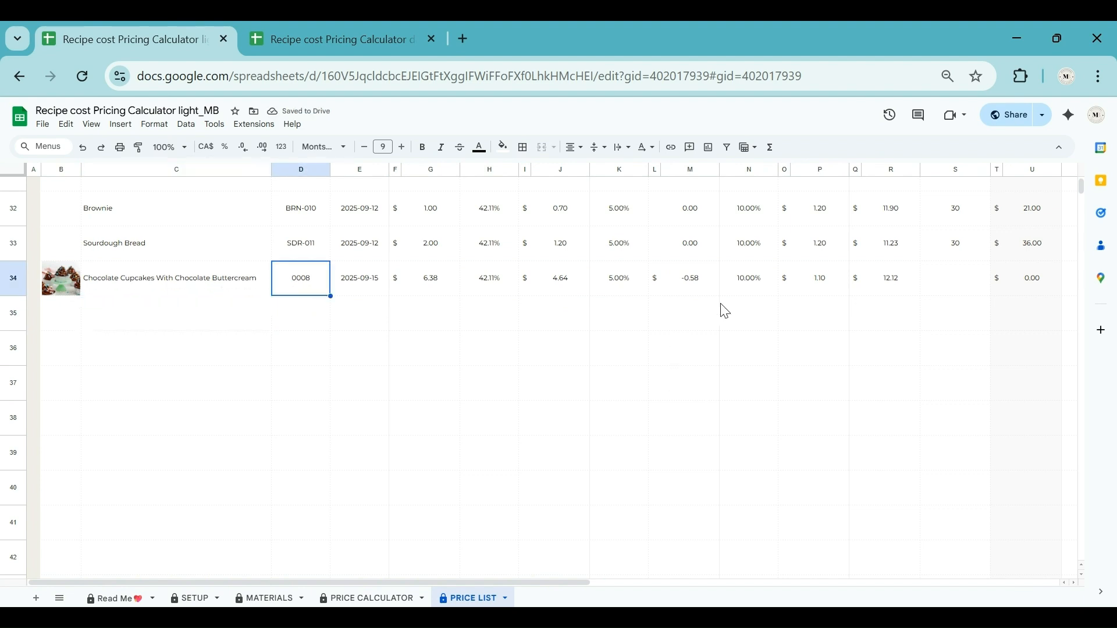
click(953, 284)
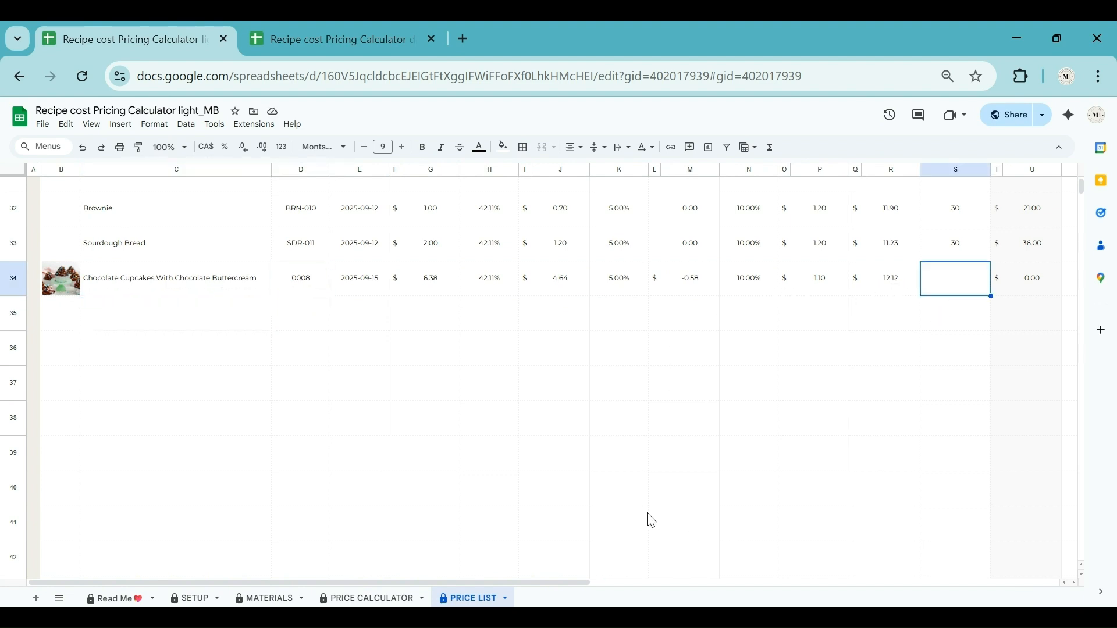
drag(568, 582, 725, 573)
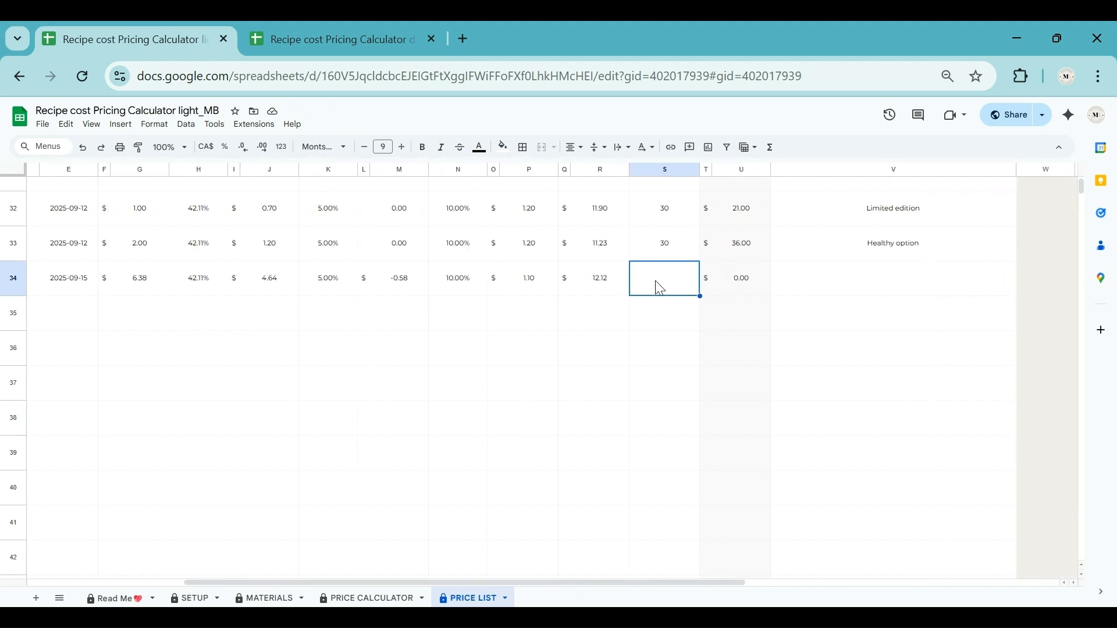
text(5)
click(802, 282)
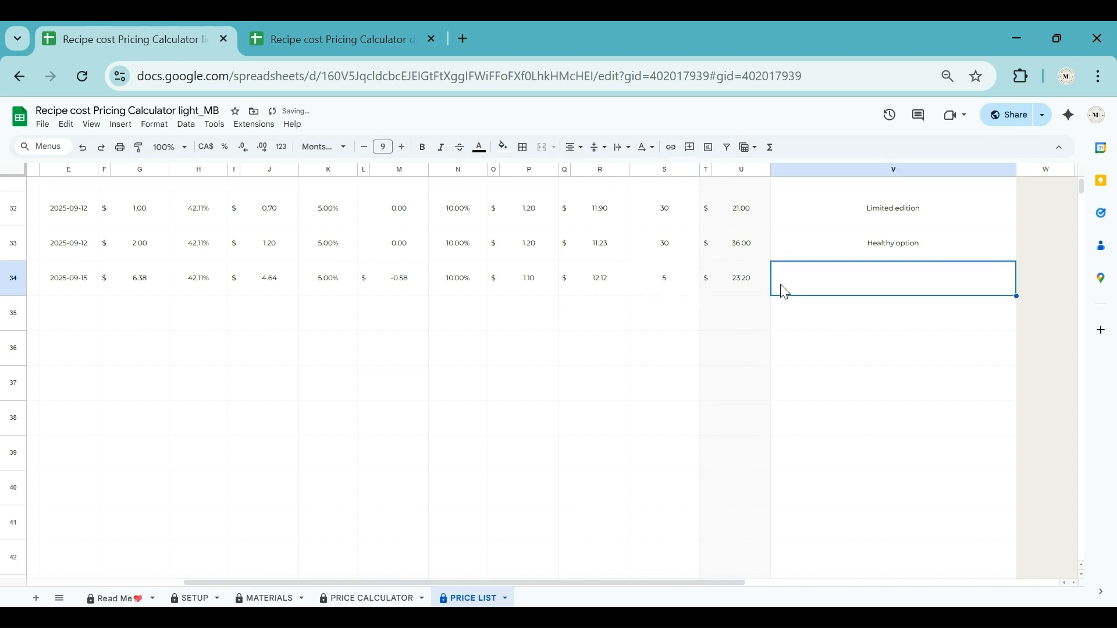
click(676, 293)
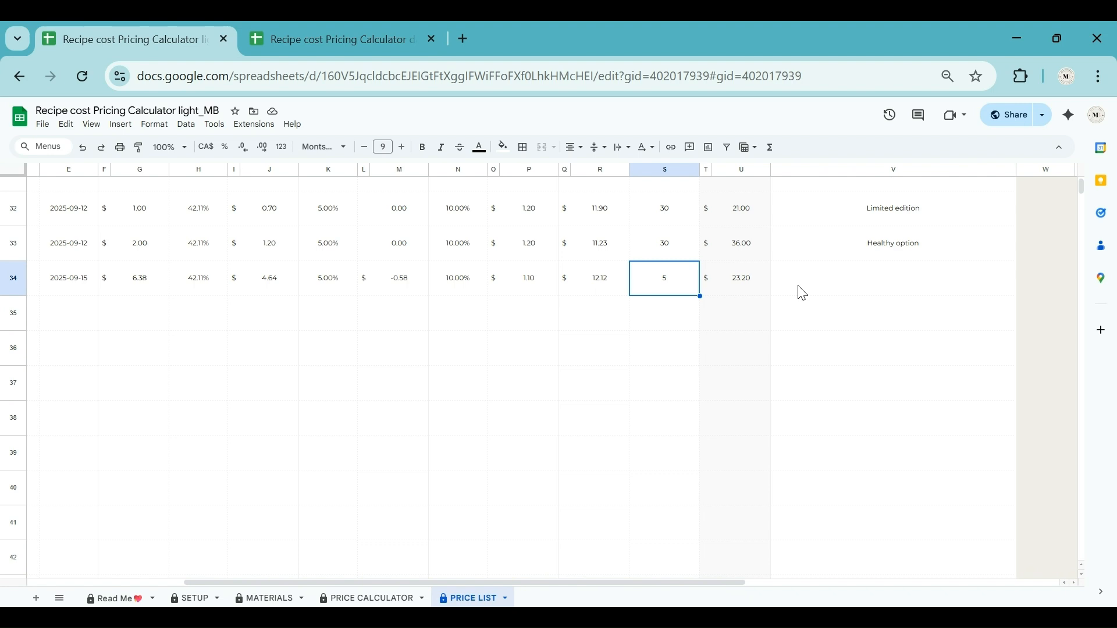
click(802, 293)
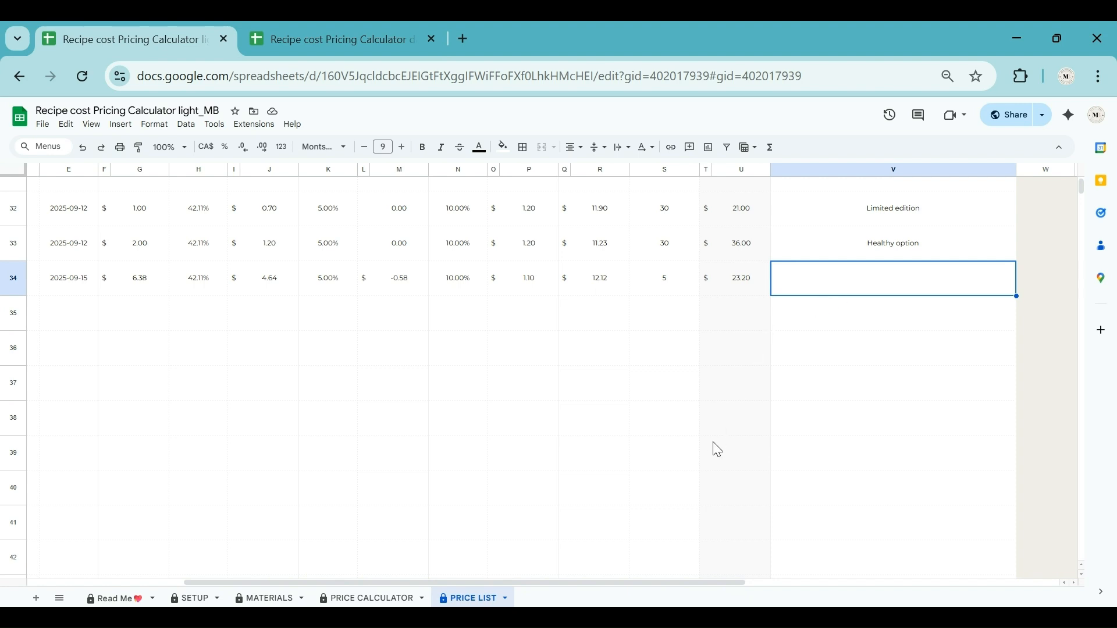
Step: Examine the top 3 most profitable products chart and the start of the product price list
scroll(714, 452, up, 3)
scroll(771, 438, up, 6)
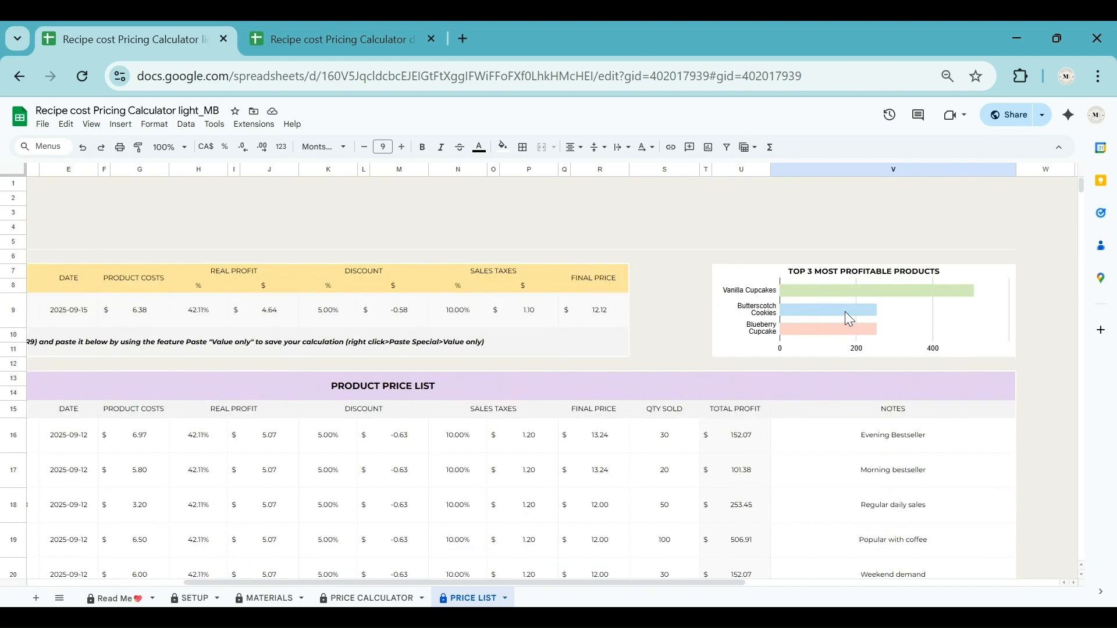
drag(739, 591, 582, 590)
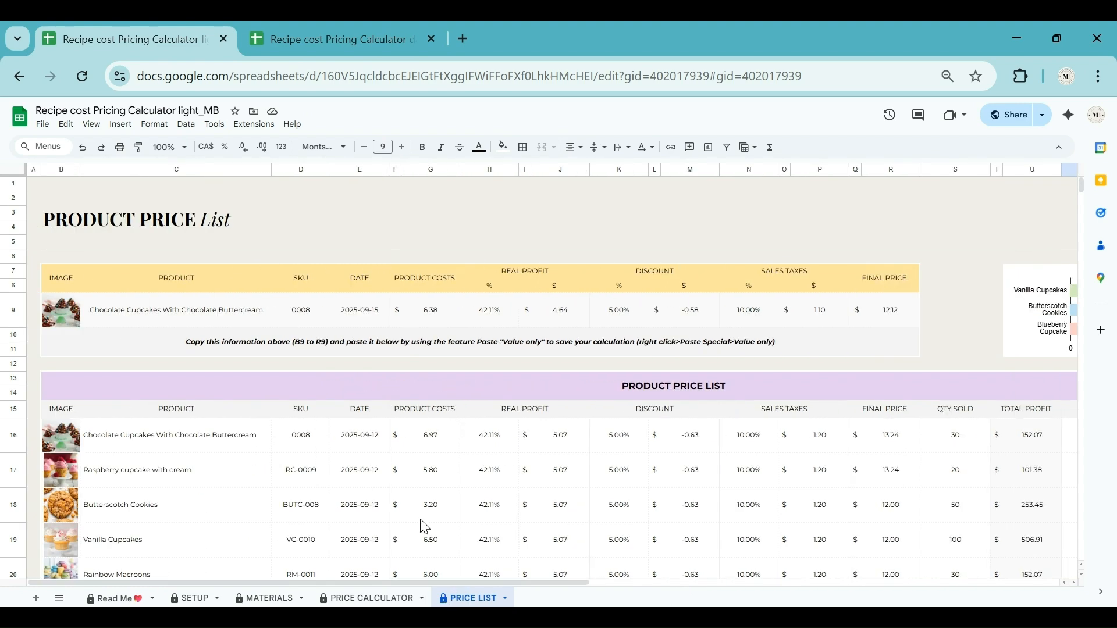